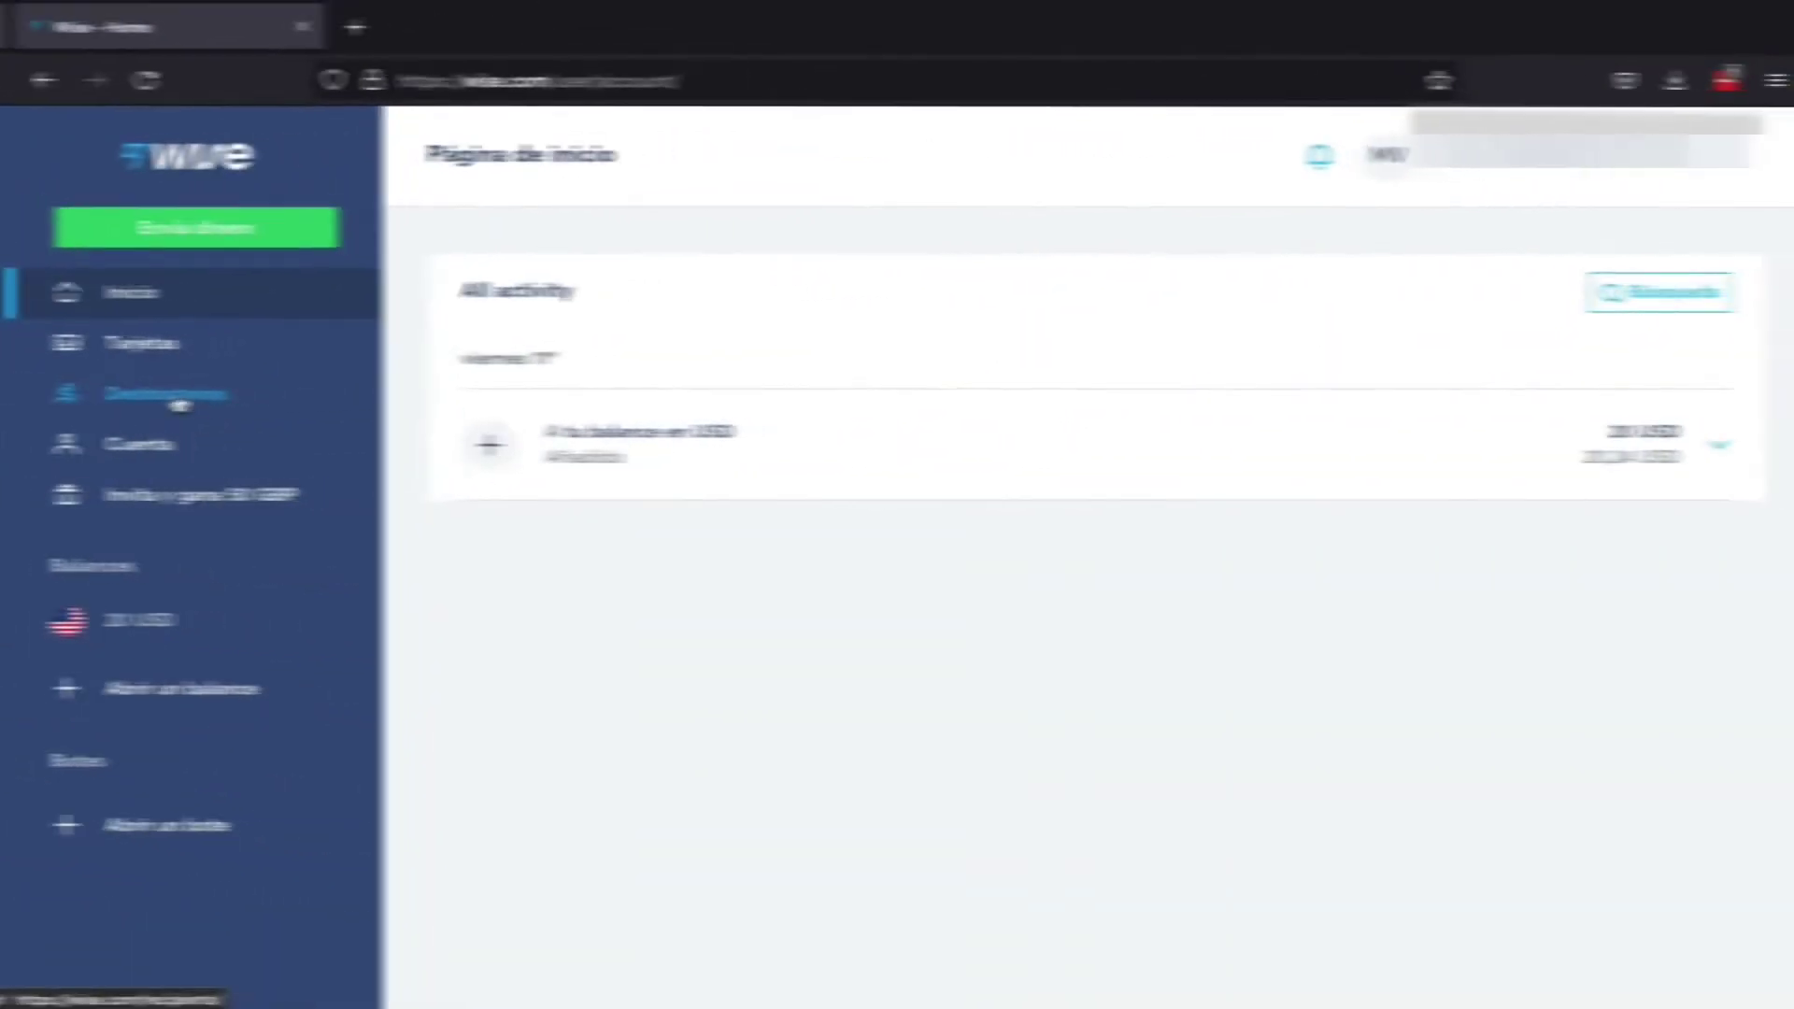
Start adding your own bank account in the recipients section, with USD as its currency.
left_click(166, 402)
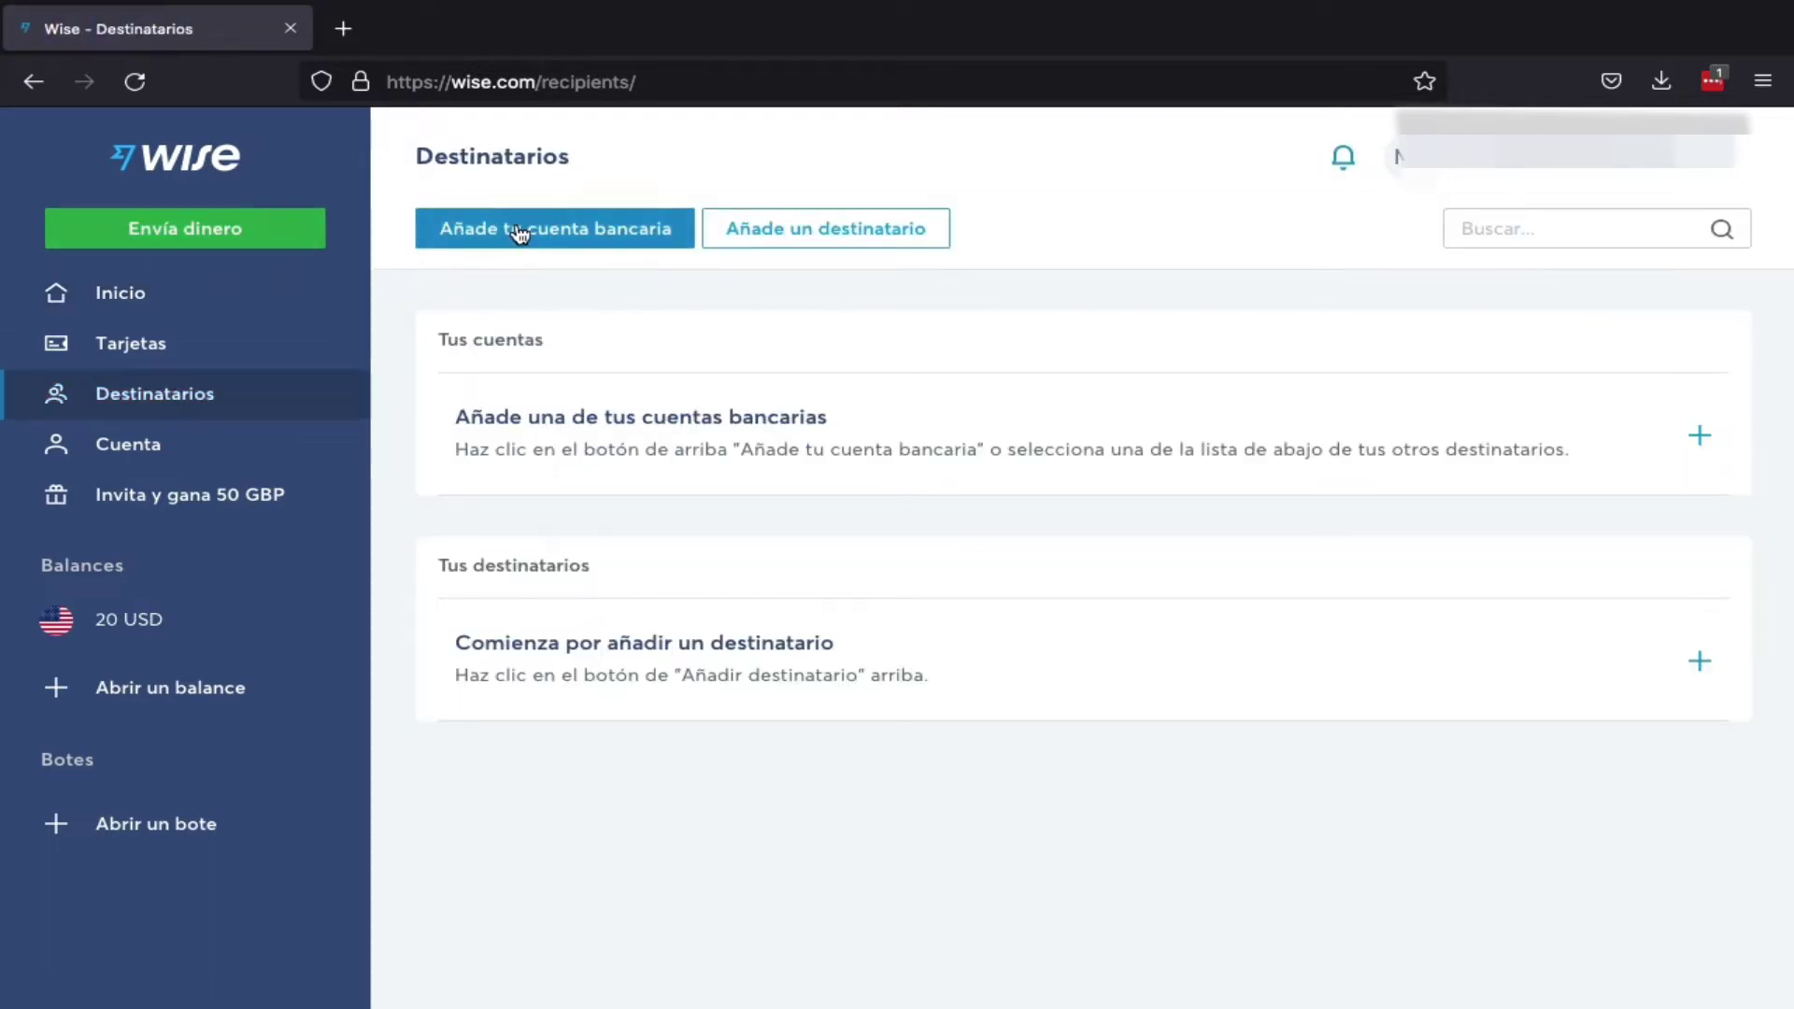
left_click(579, 231)
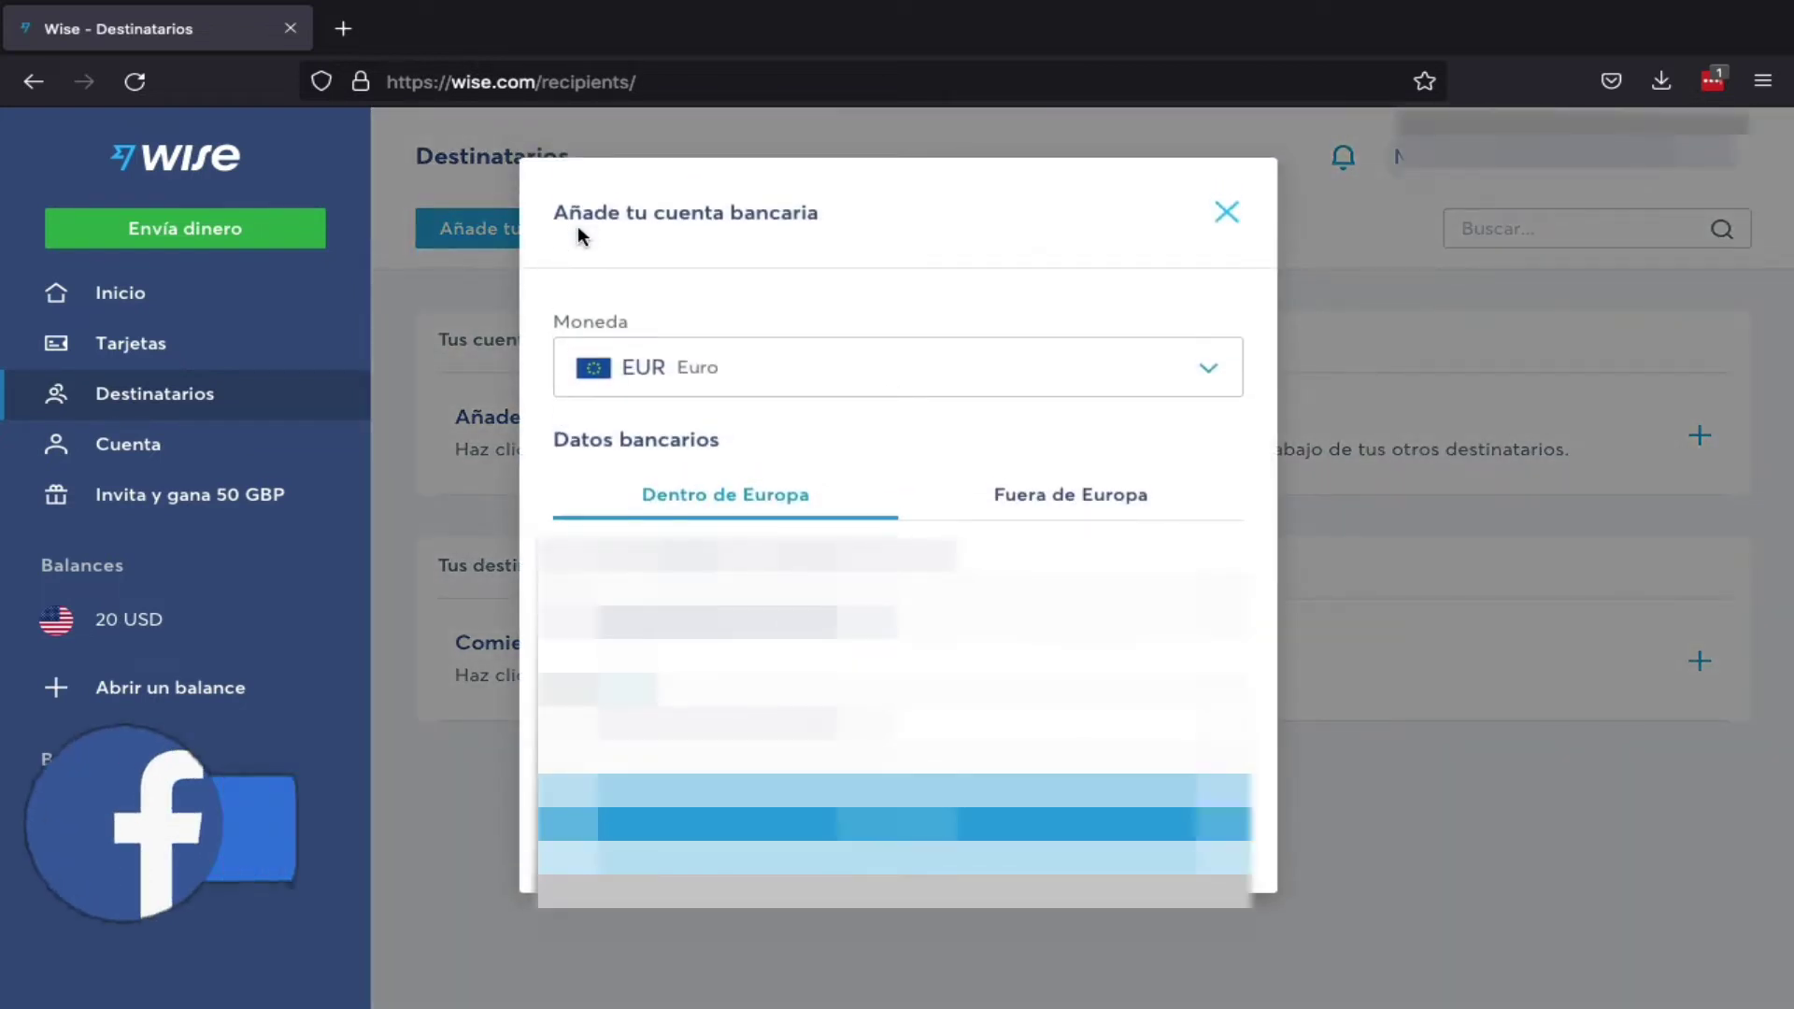
left_click(789, 366)
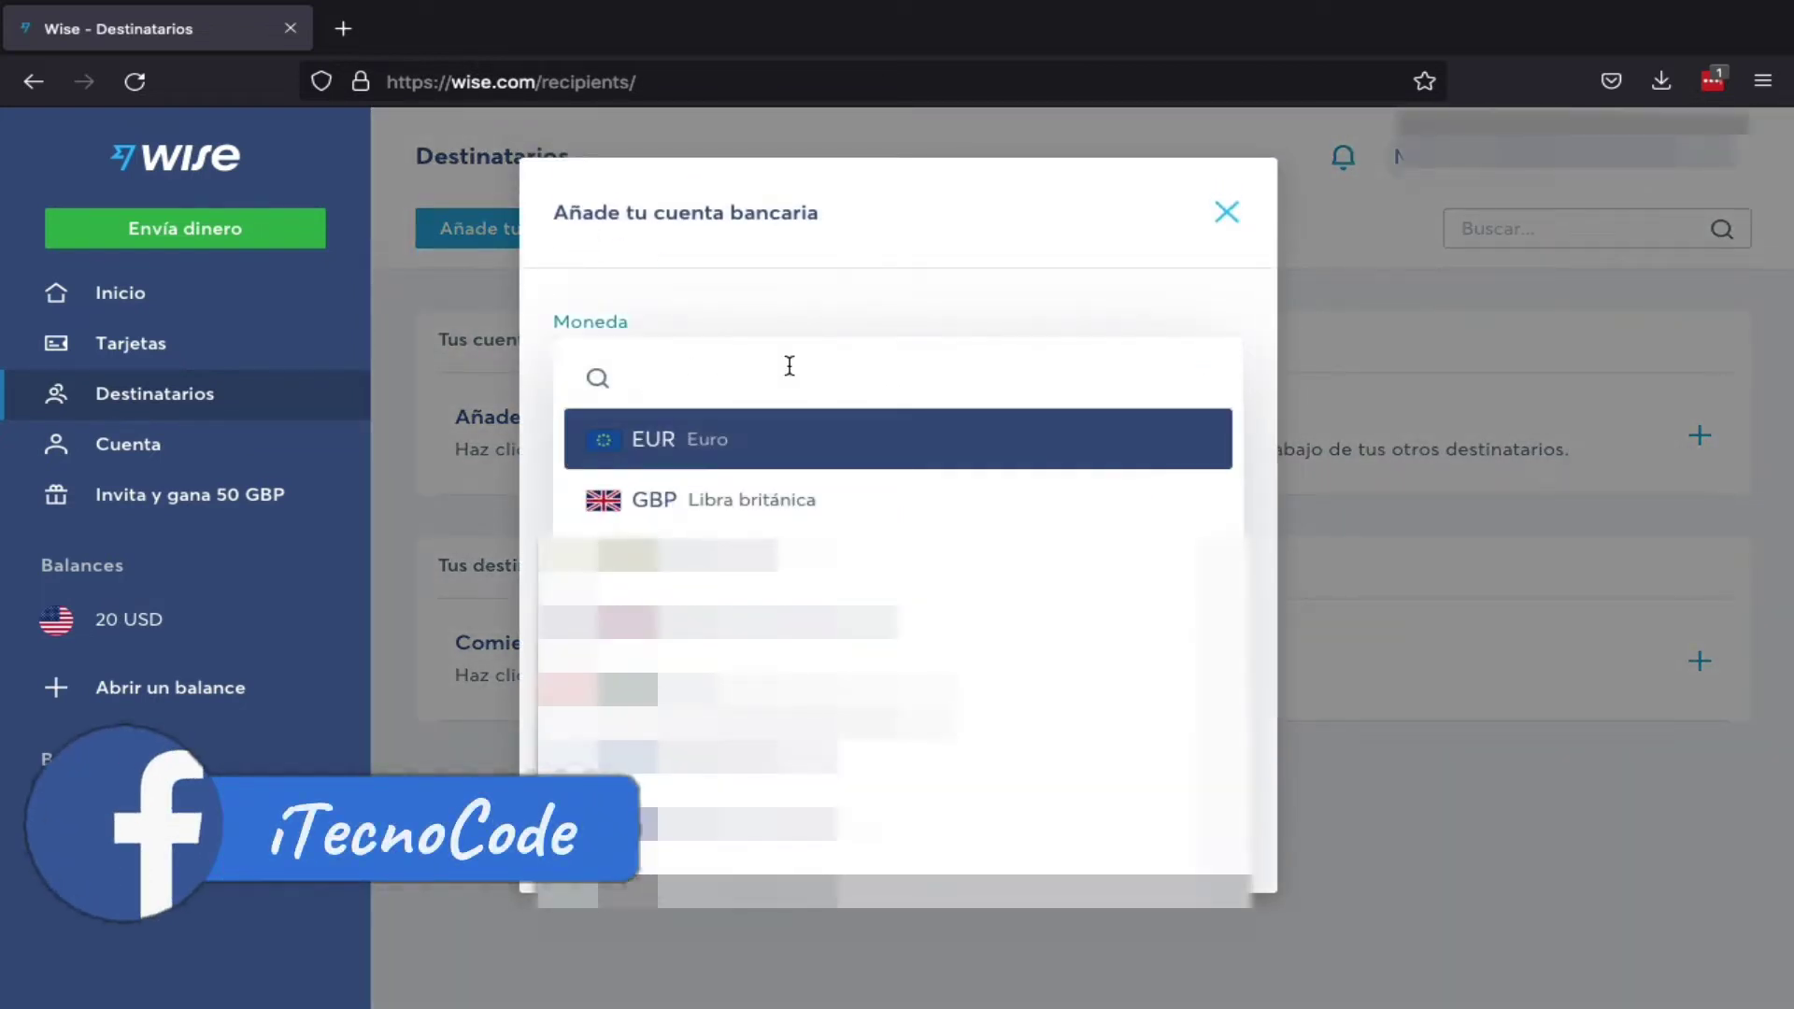
type("USD")
left_click(820, 434)
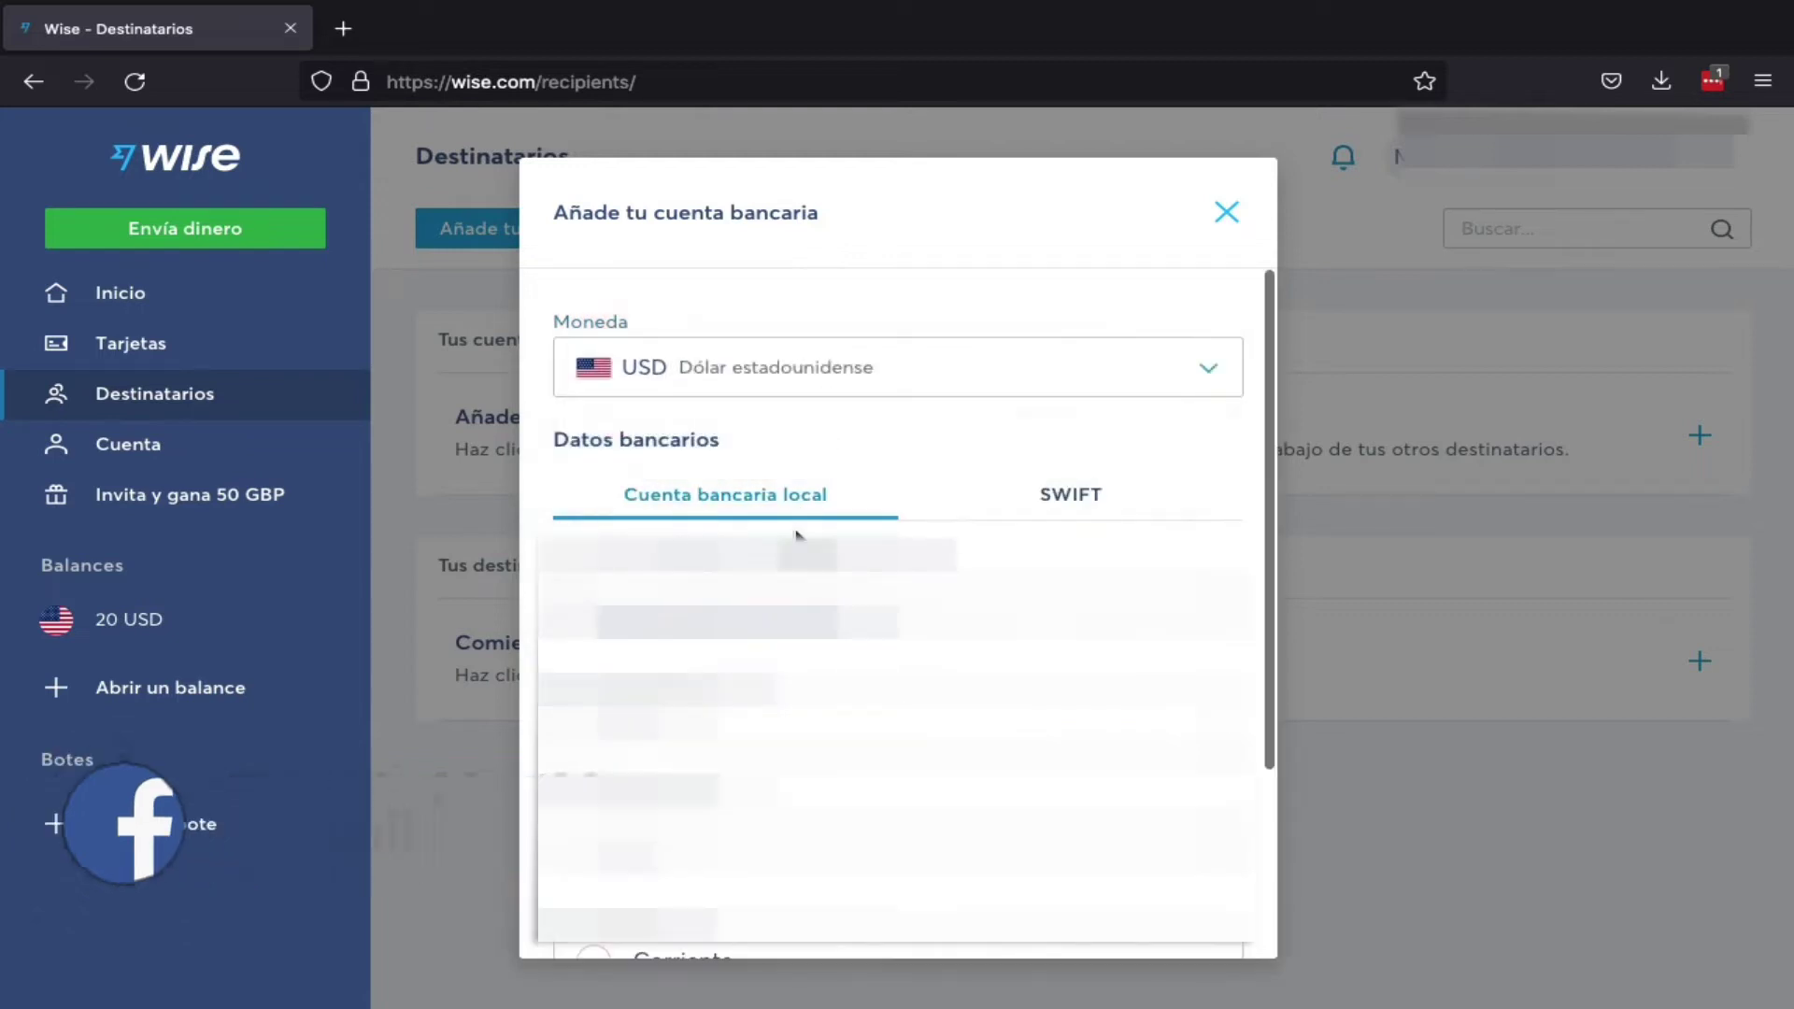
Choose SWIFT bank details for the USD account and review the fee notice and the required fields.
left_click(1072, 504)
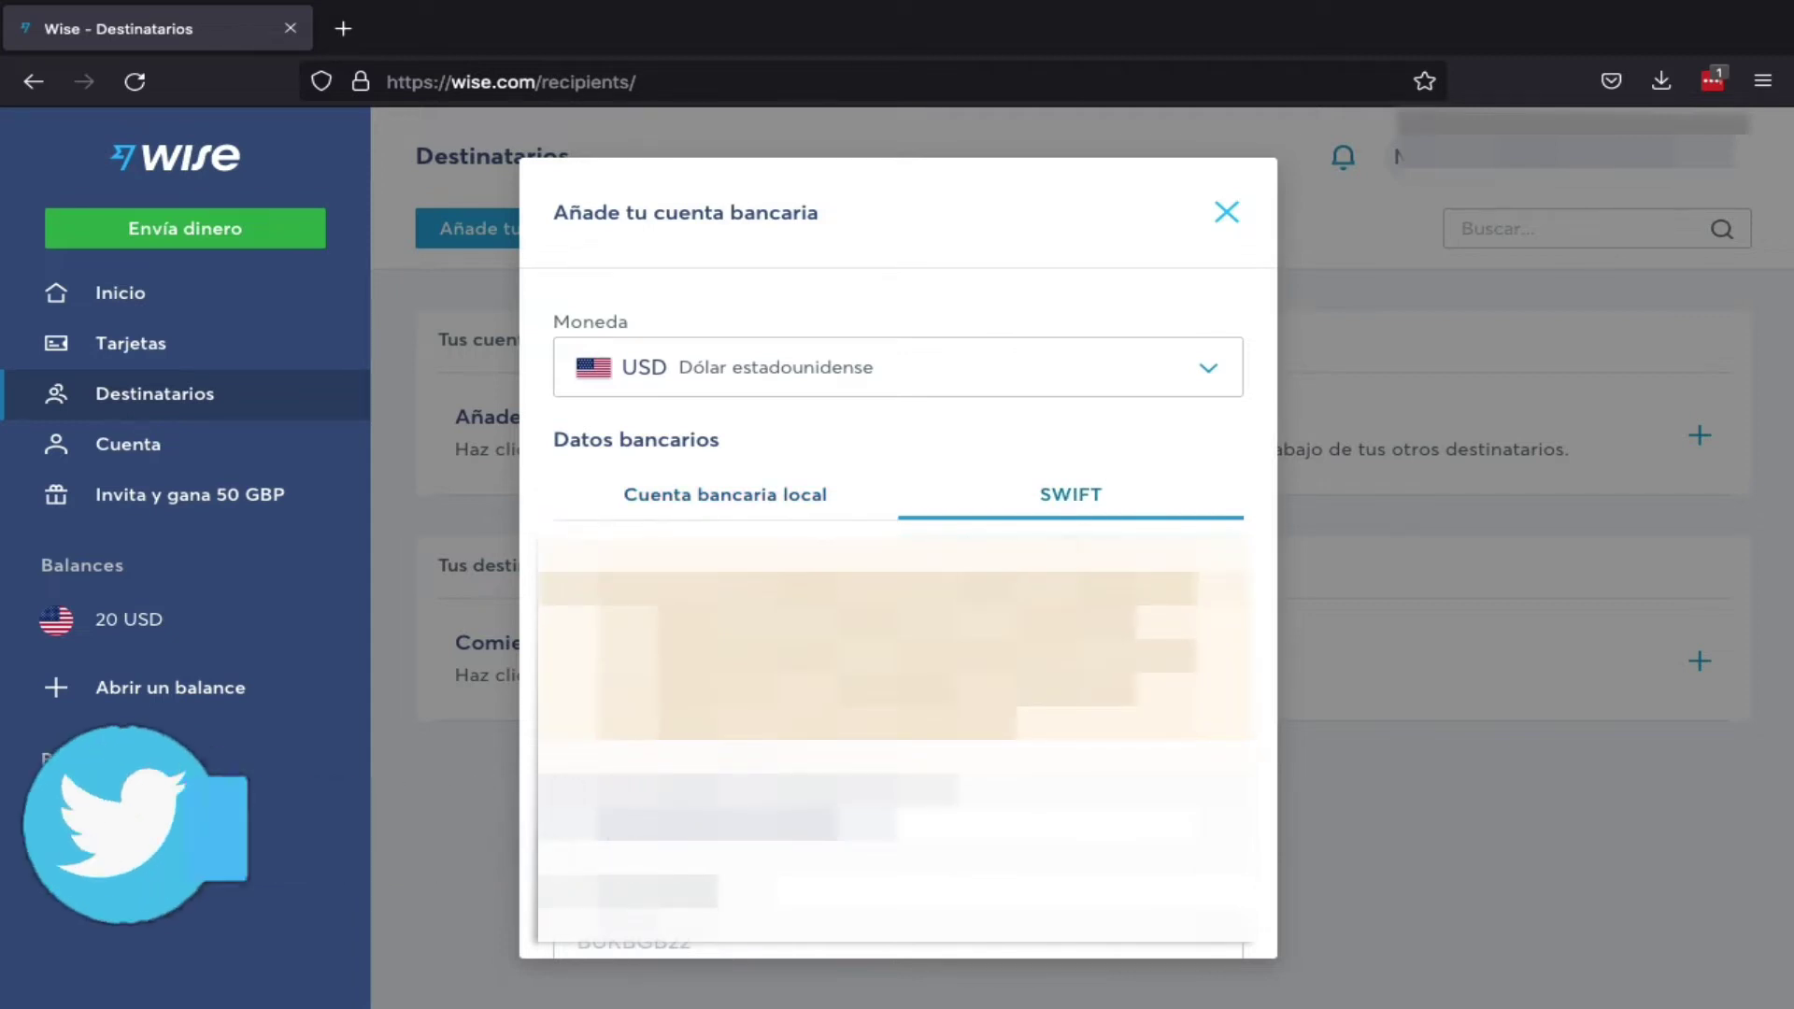
scroll(897, 607, "down", 1)
scroll(1044, 481, "down", 1)
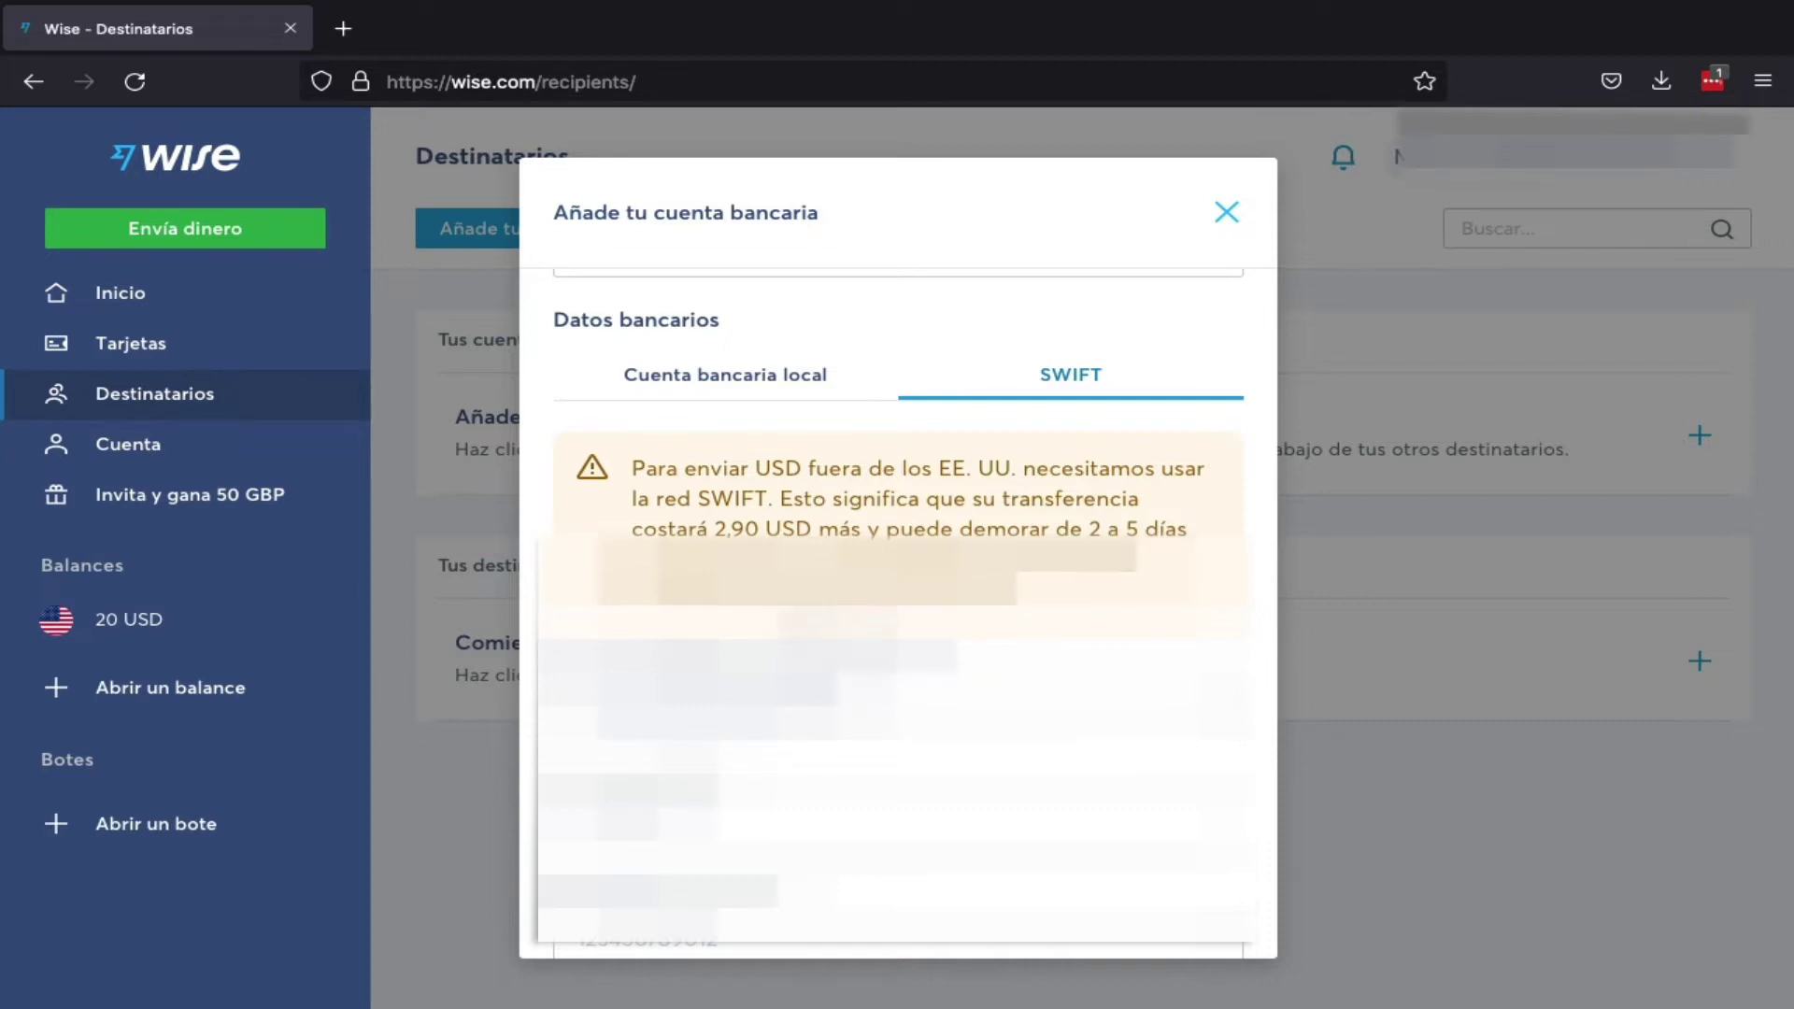
scroll(897, 608, "down", 2)
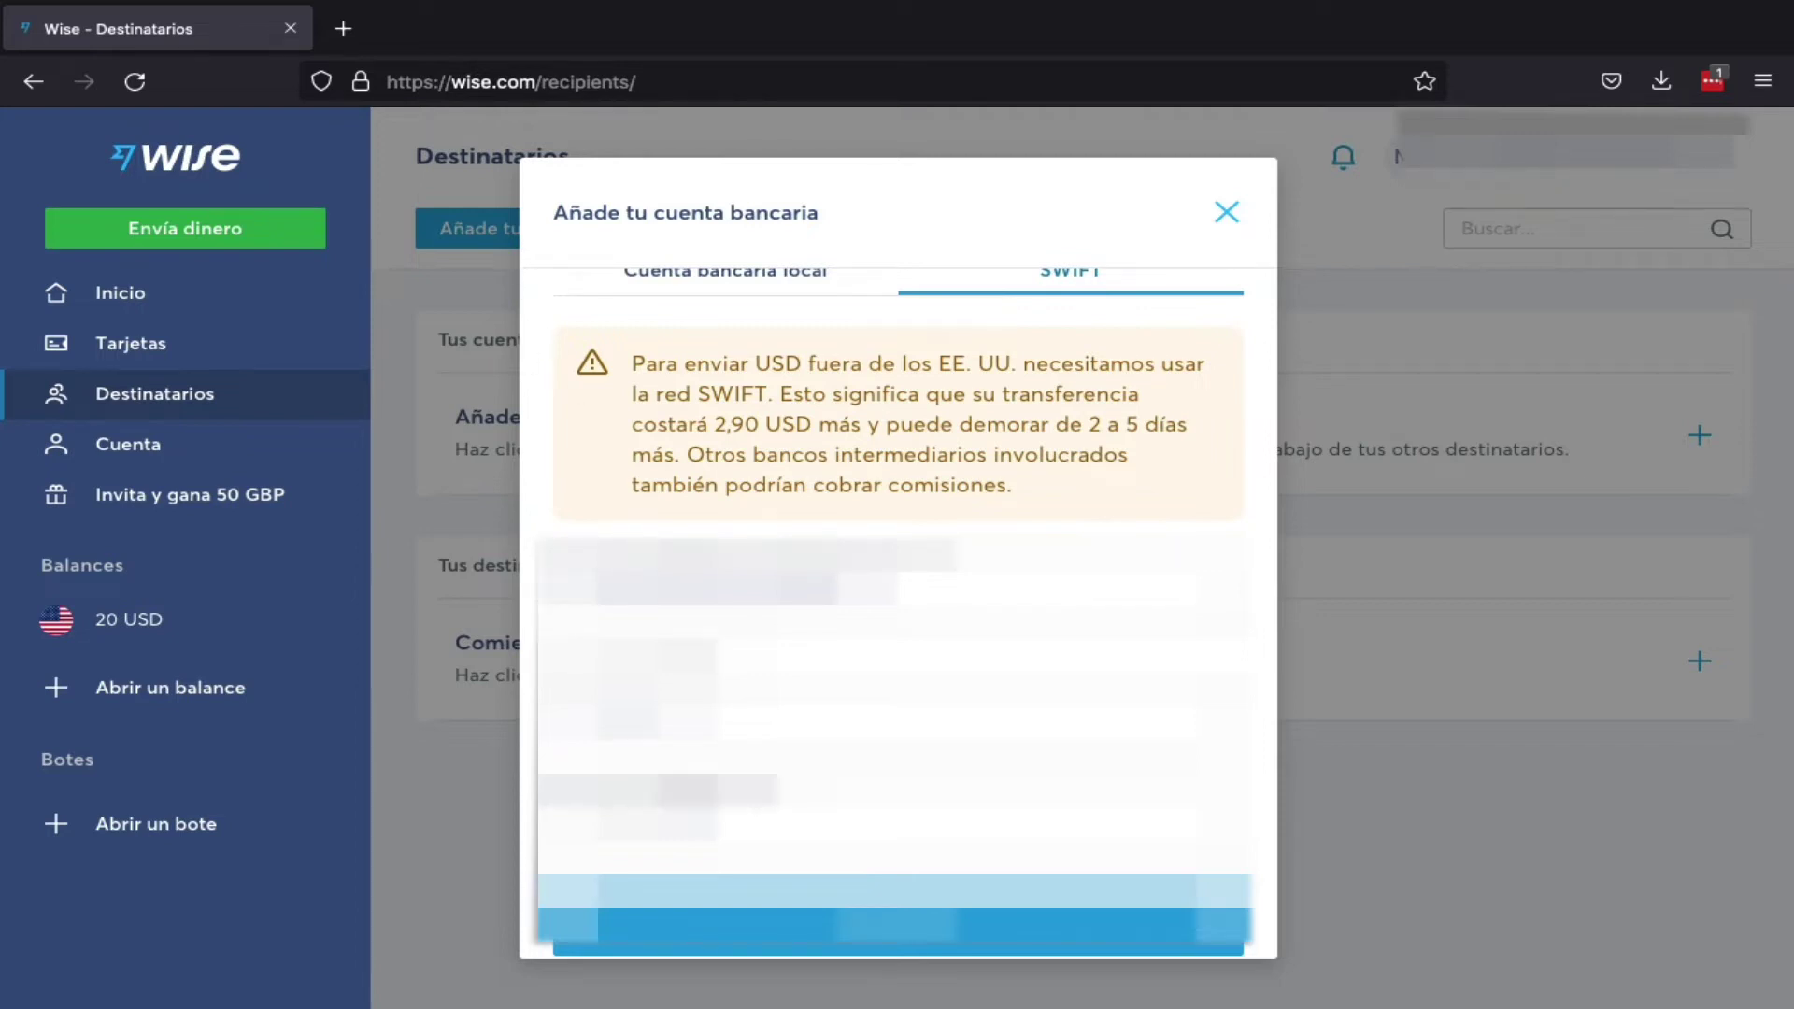
scroll(897, 612, "down", 1)
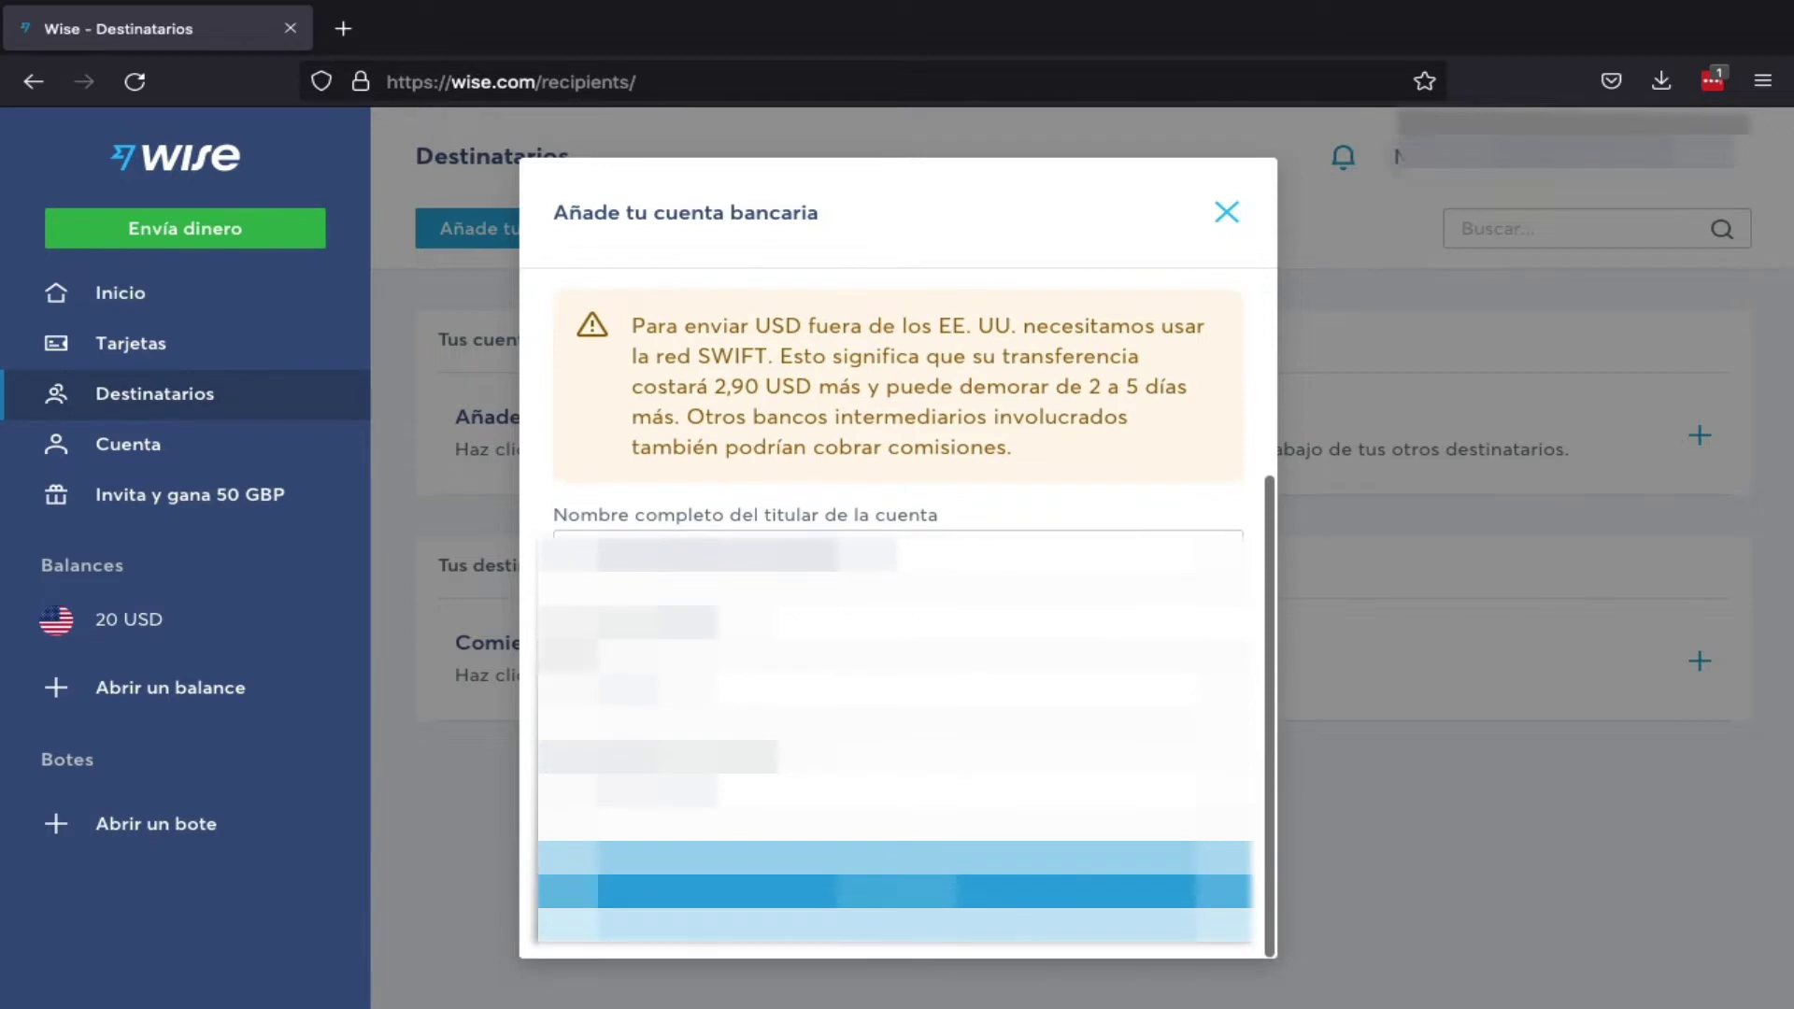
Search Google in a new browser tab for "codigo swift banco pichincha".
left_click(344, 28)
type("go")
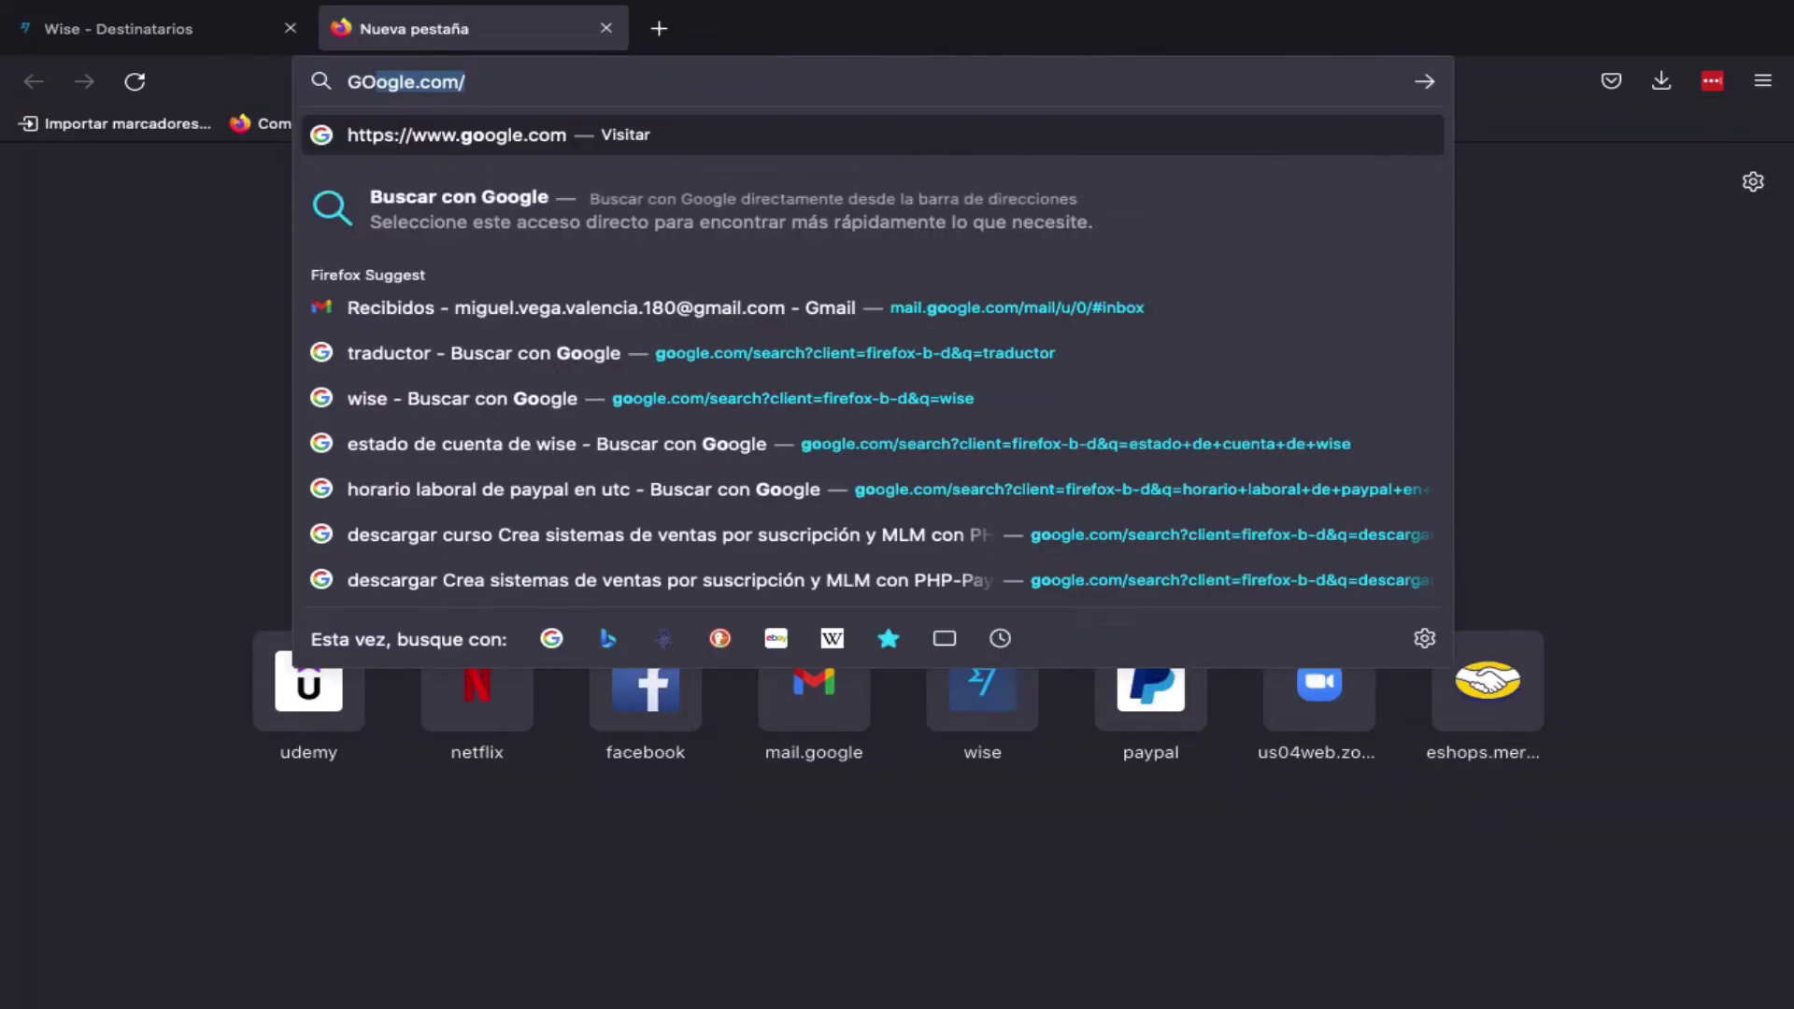
key("Return")
type("codigo")
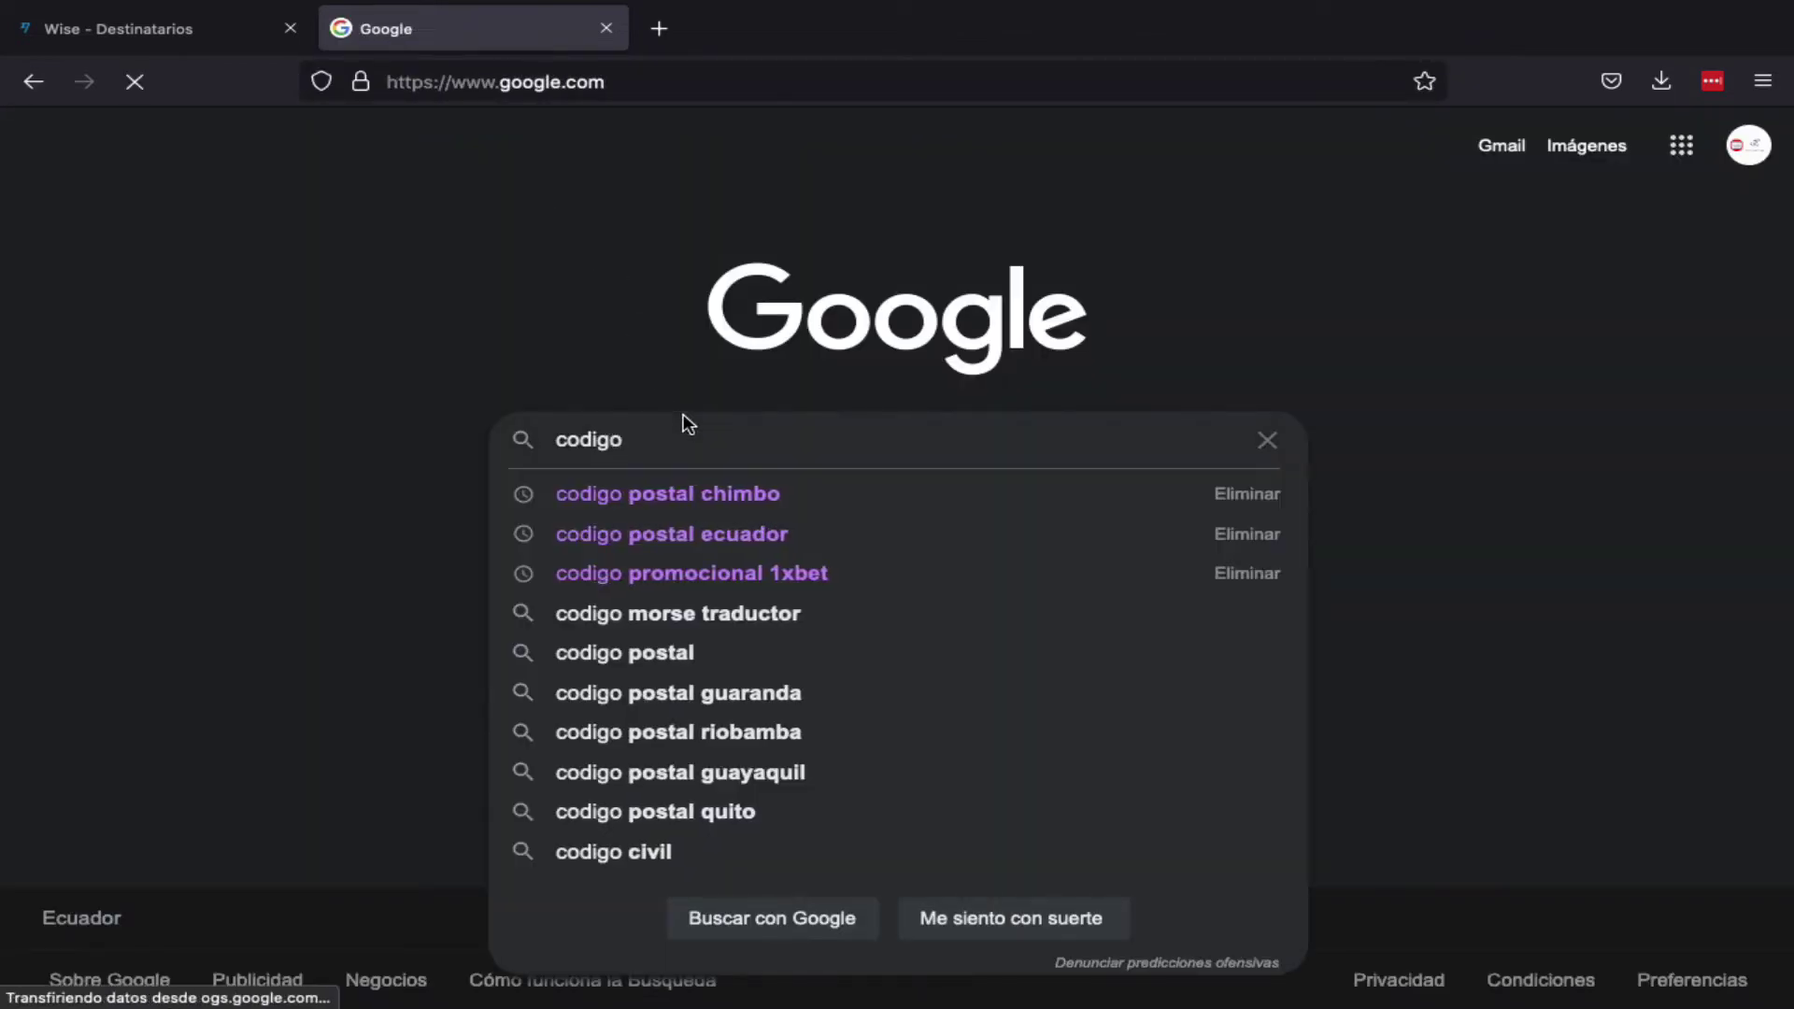
type(" swi")
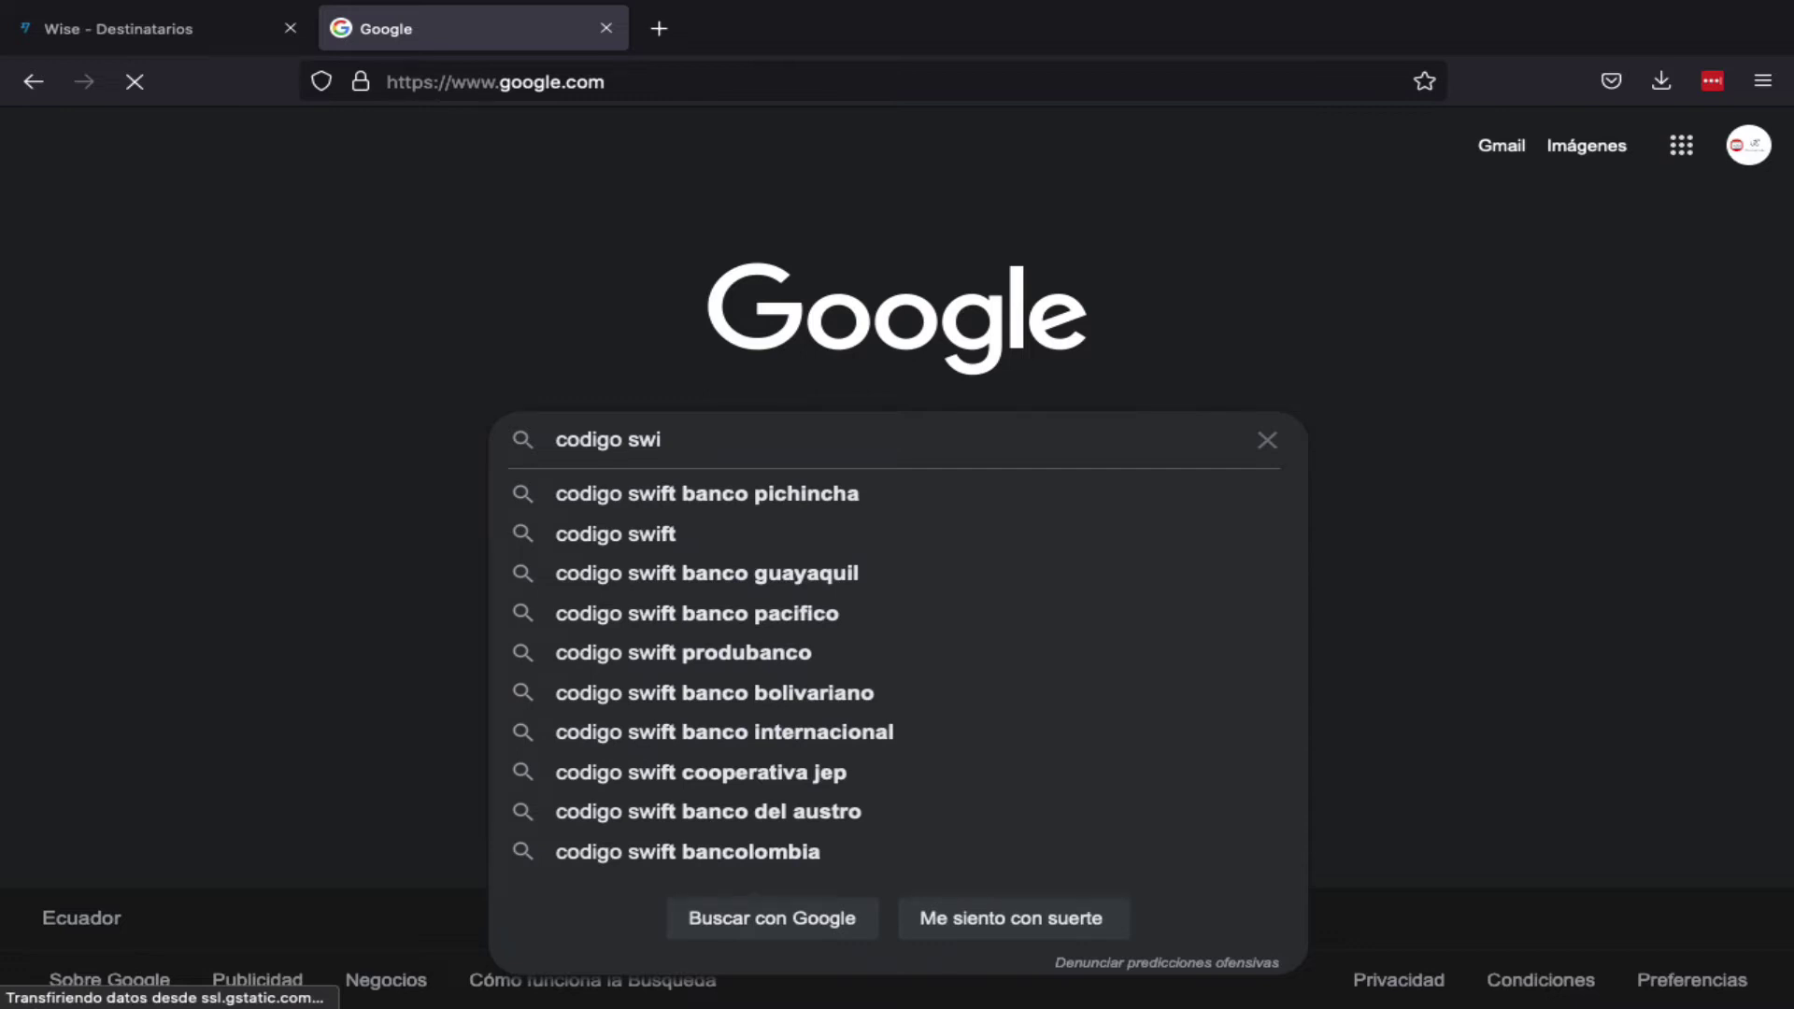
key("Down")
left_click(796, 491)
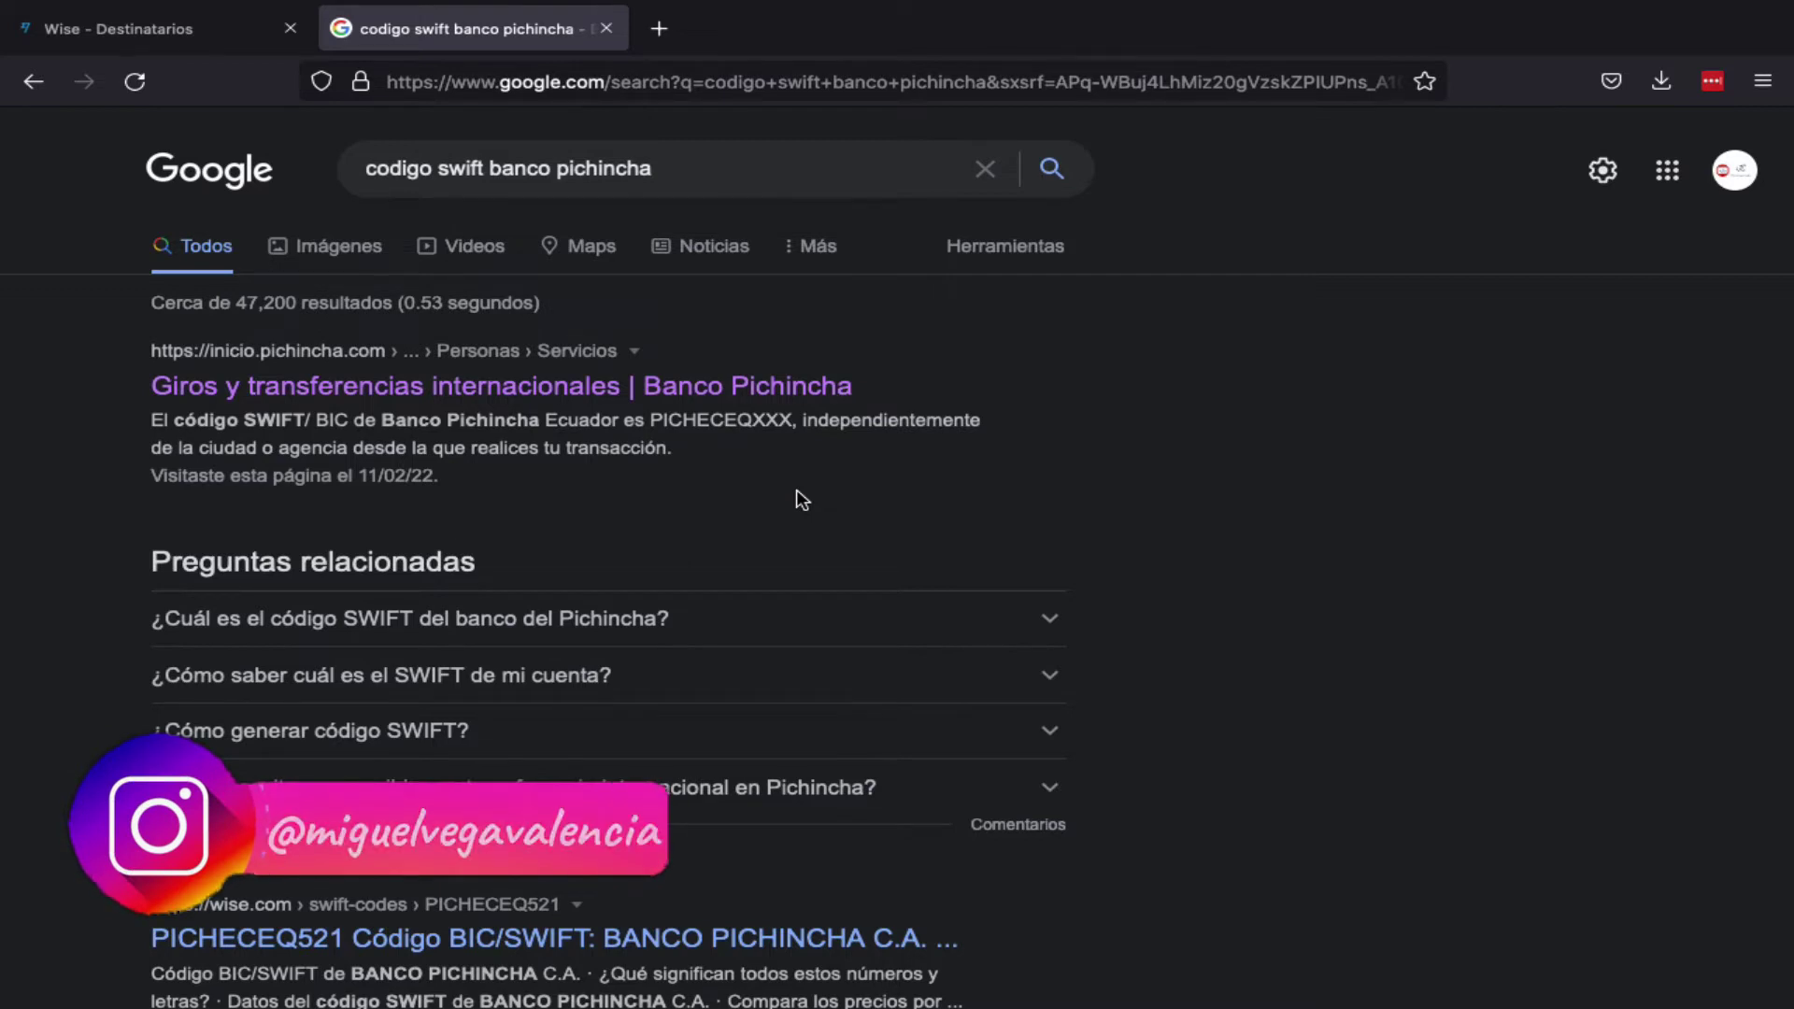
Open Banco Pichincha's international transfers page and highlight the SWIFT code PICHECEQ, leaving out the XXX suffix.
left_click(628, 399)
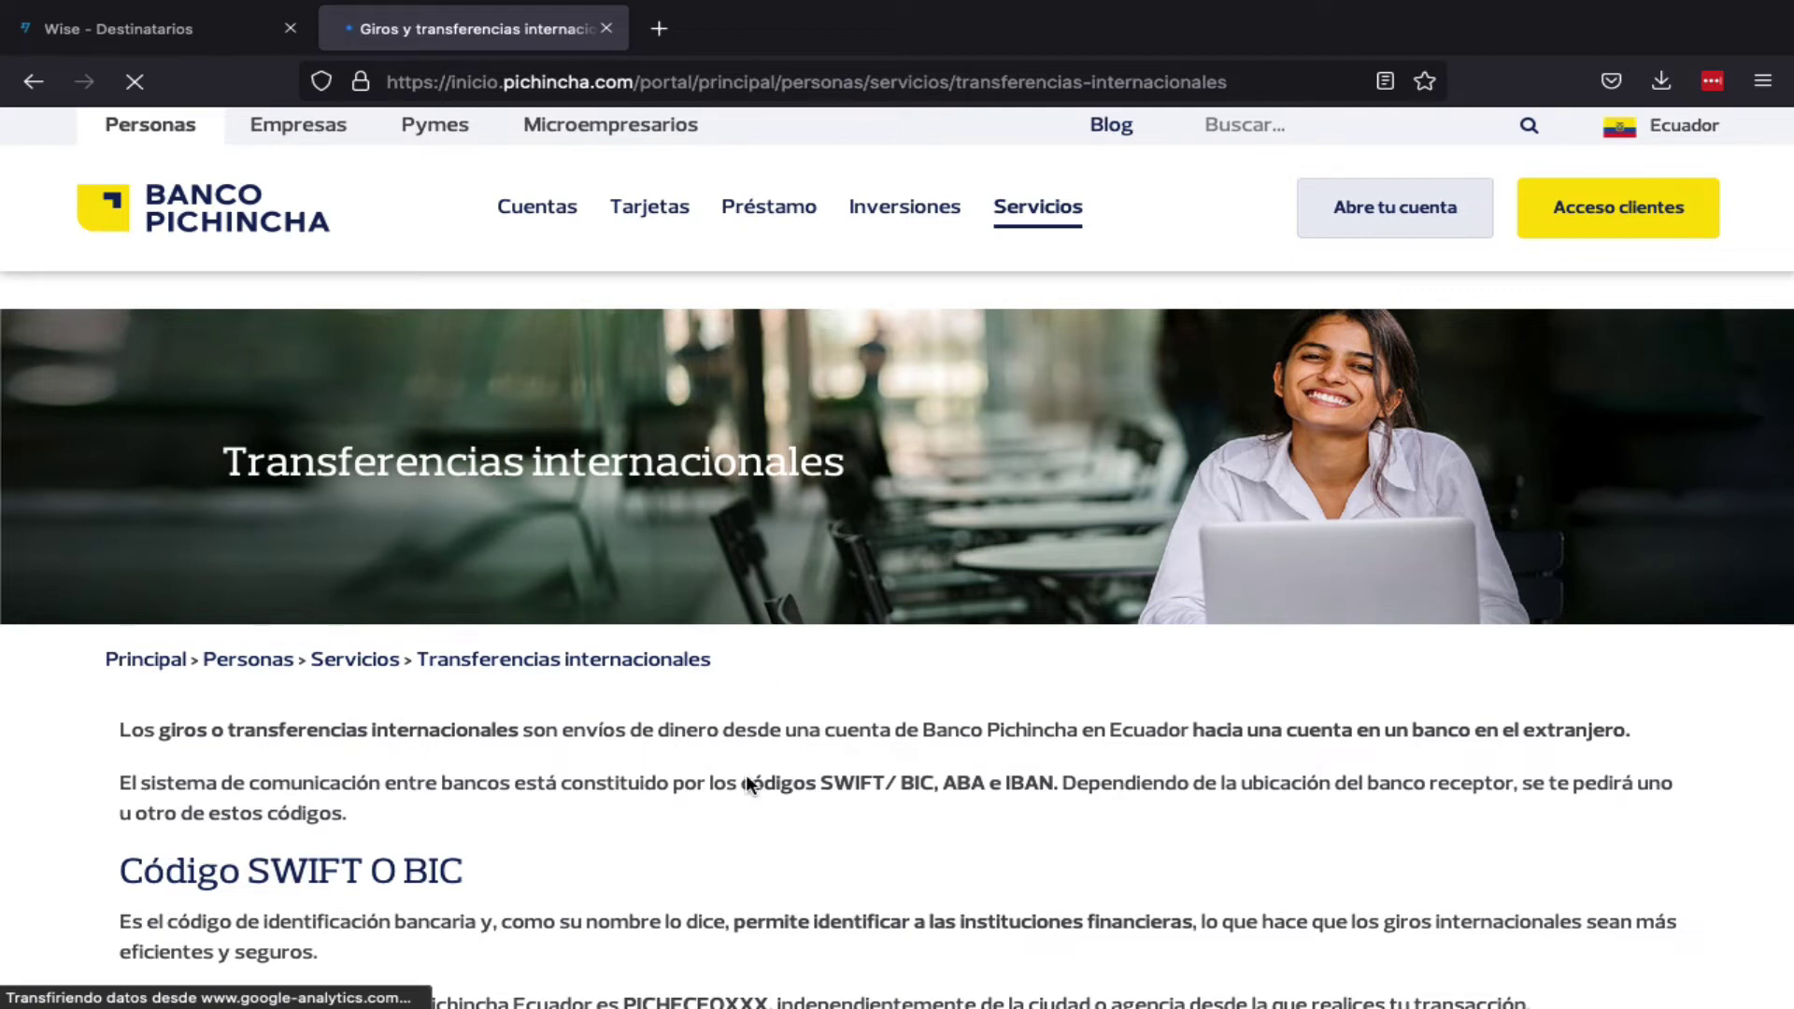
scroll(479, 742, "down", 3)
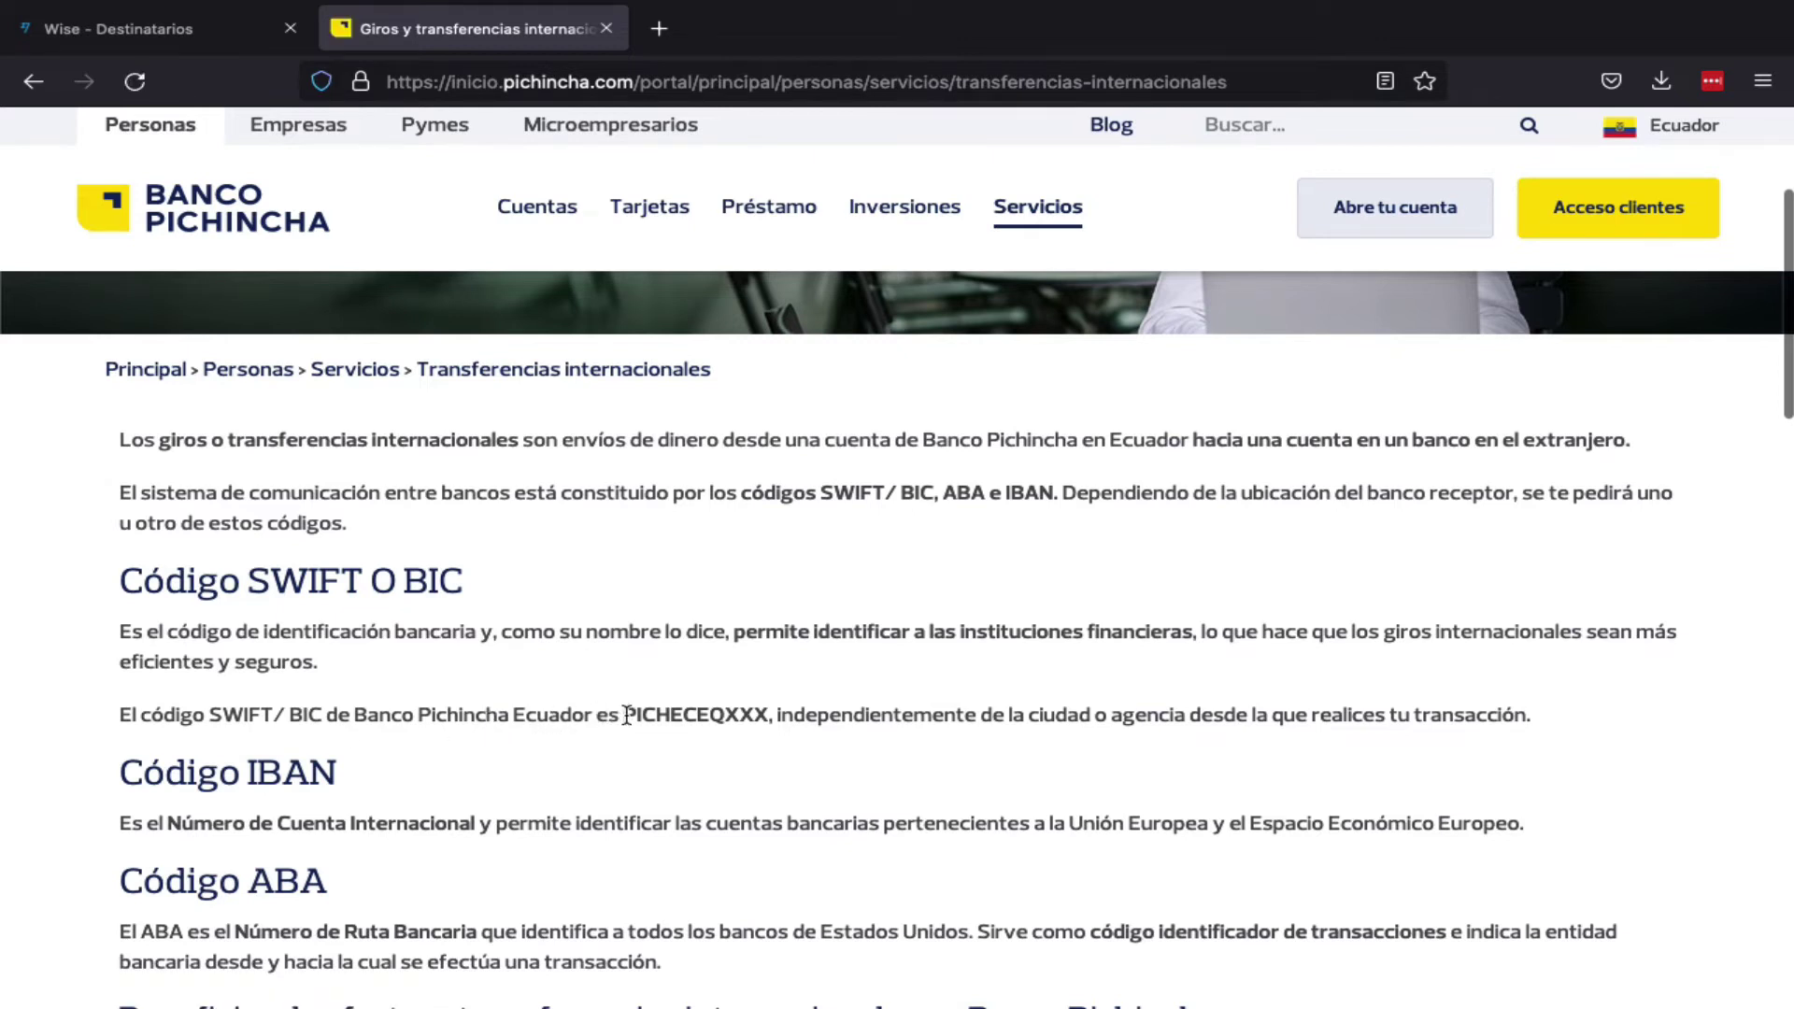
left_click_drag(626, 714, 727, 718)
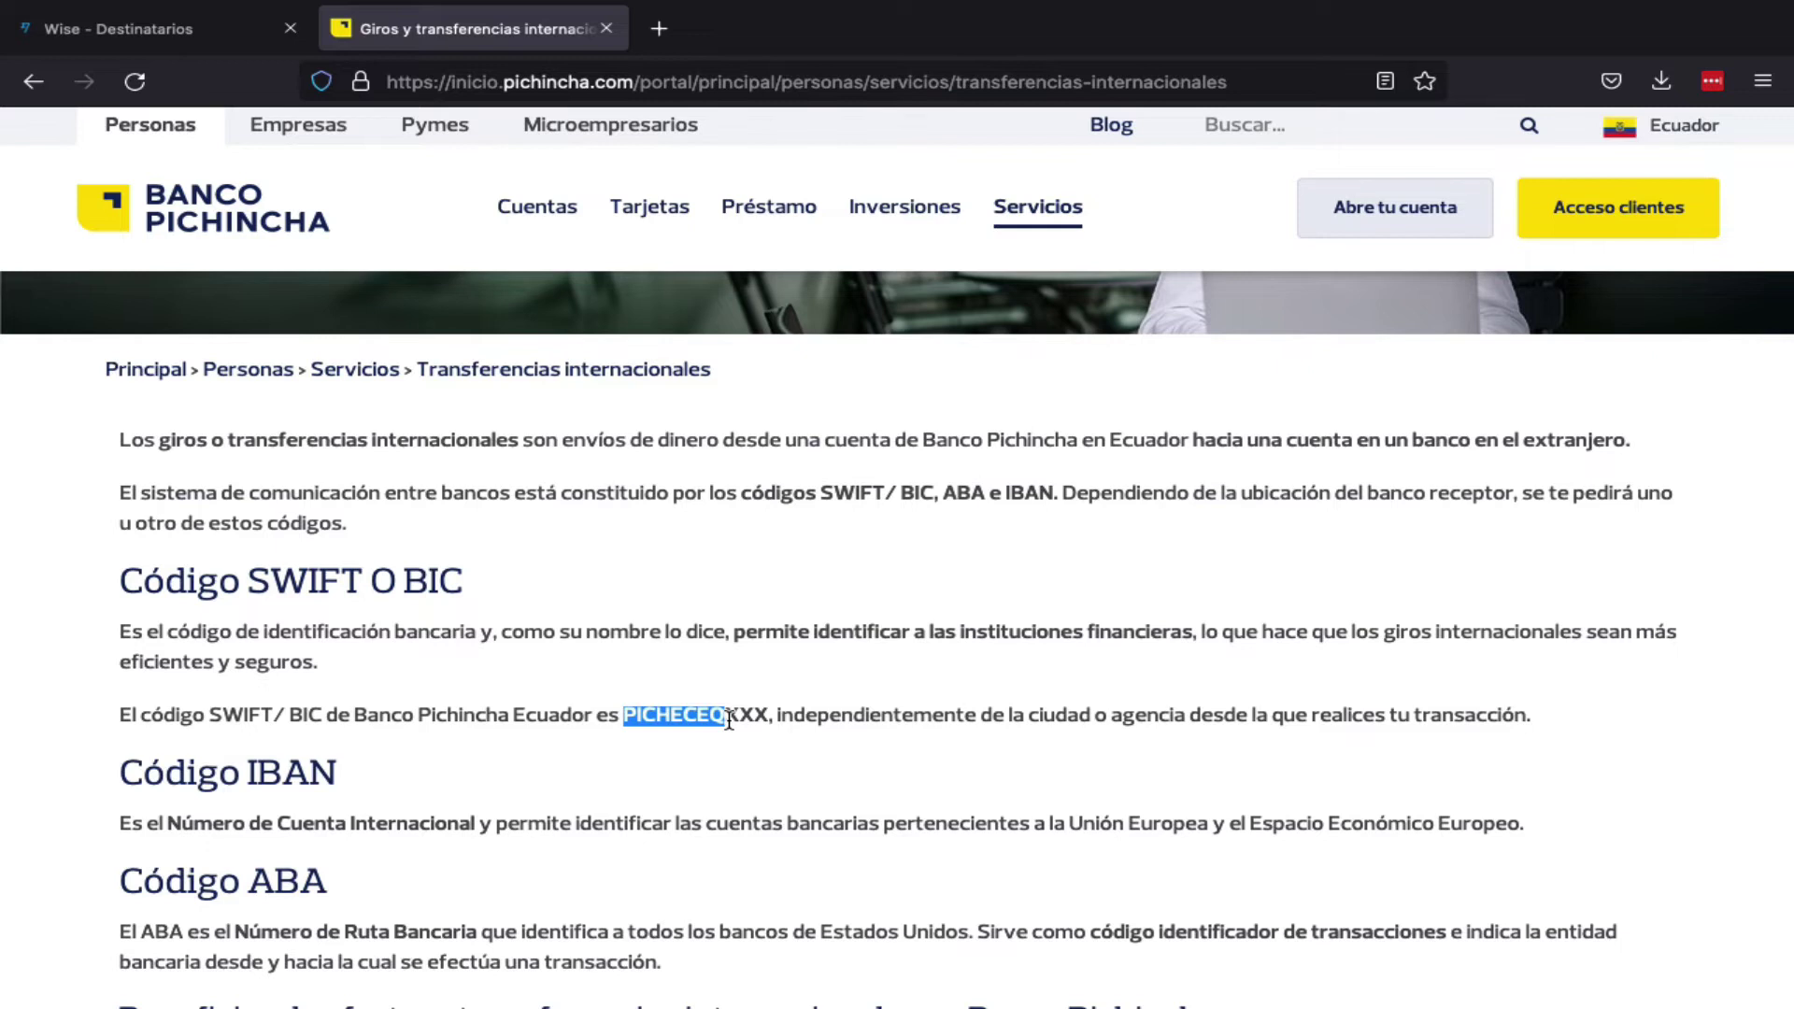
Return to the Wise bank account form and submit the USD account details.
left_click(131, 26)
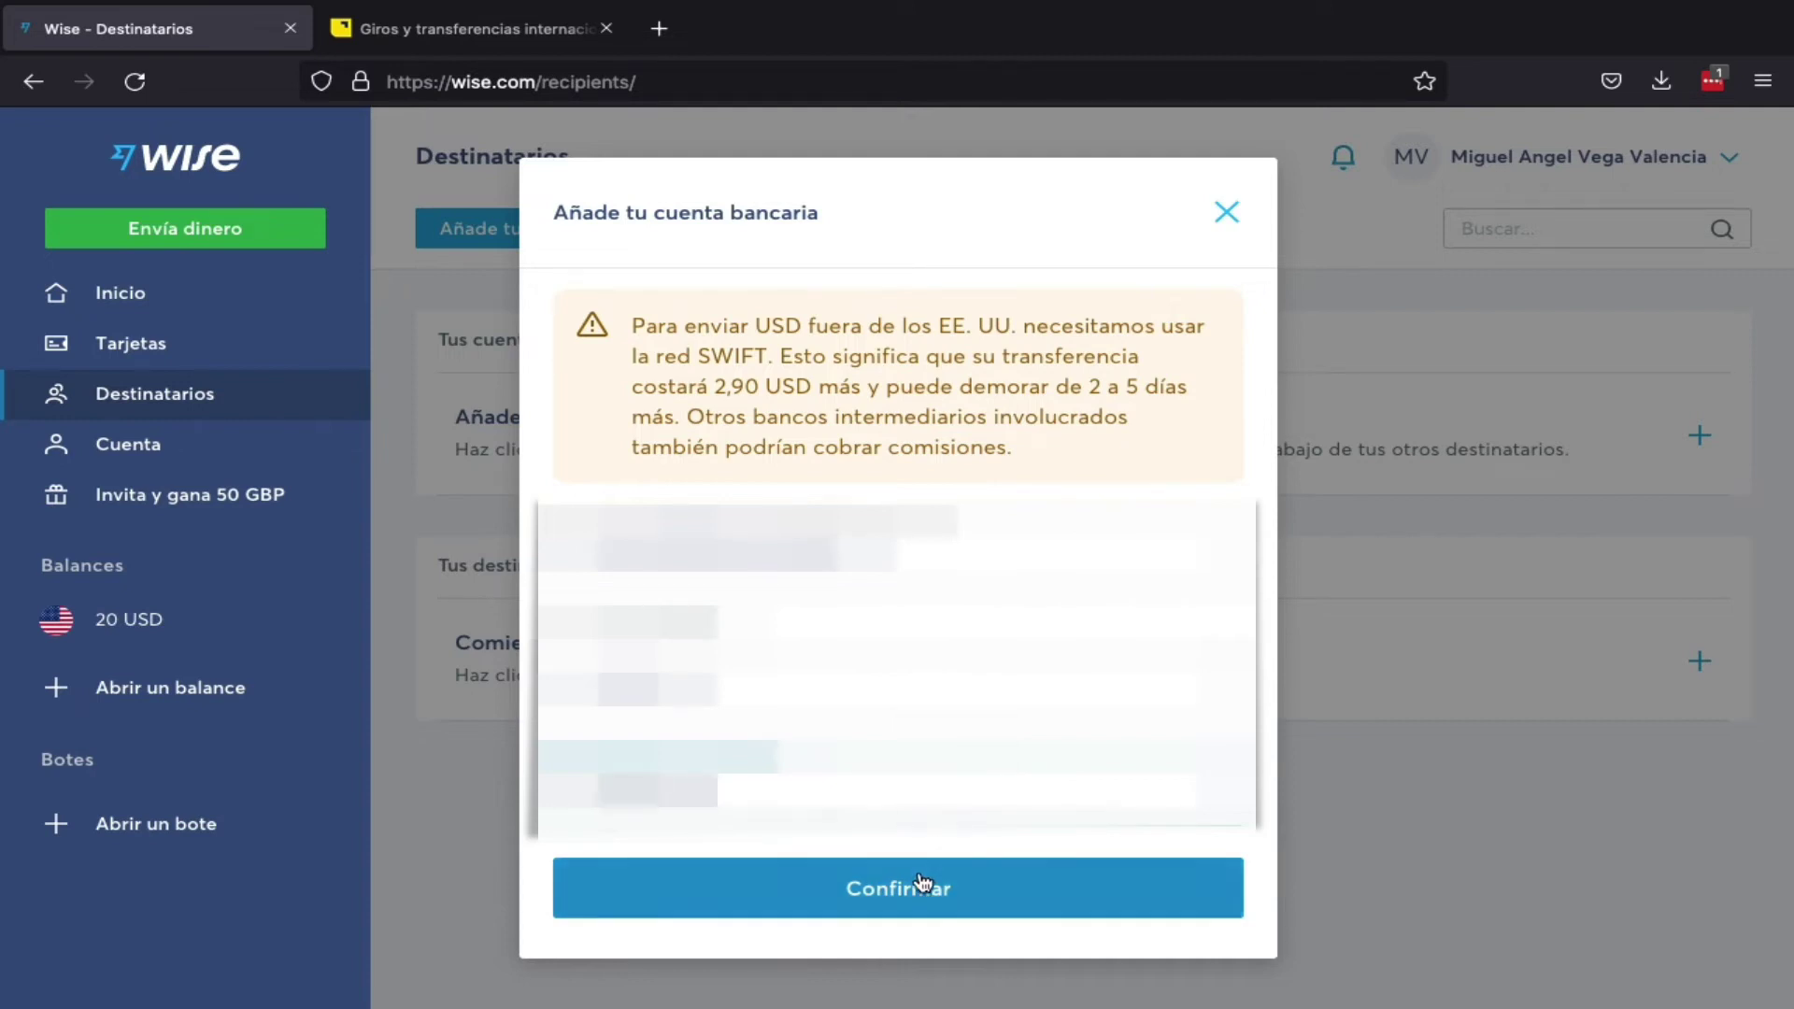
left_click(892, 889)
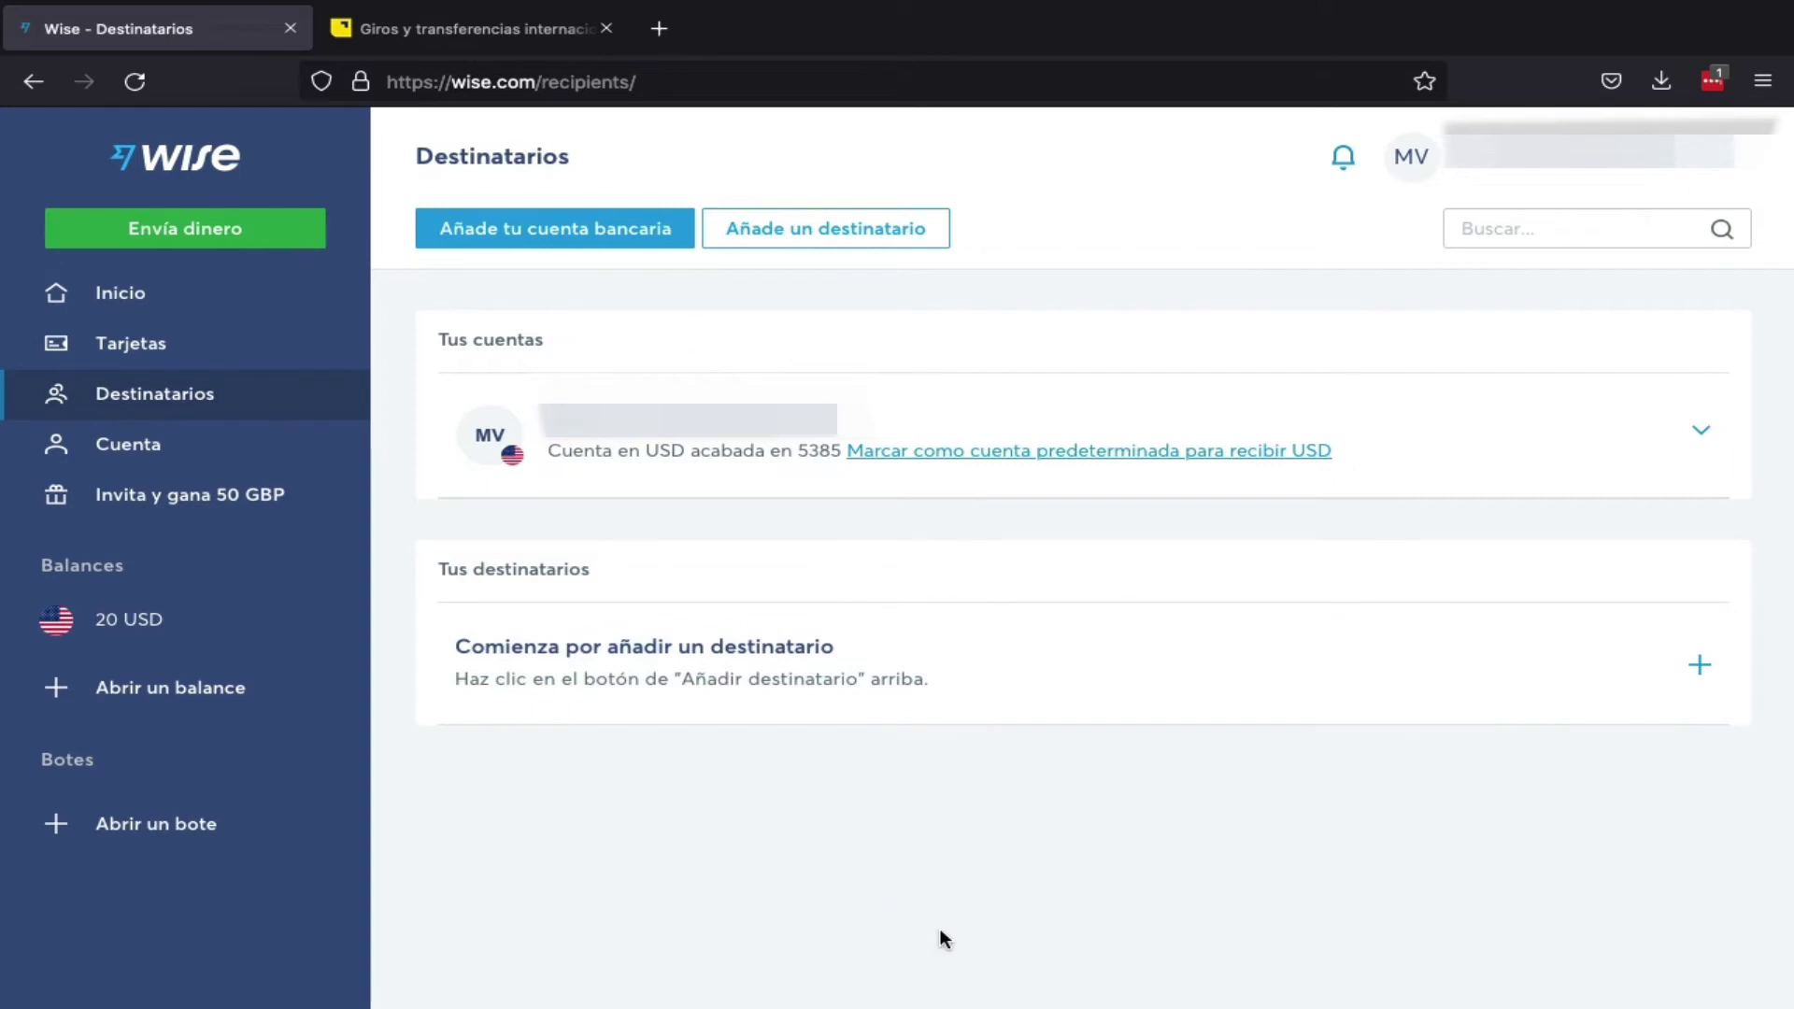
Go back to Google from the Banco Pichincha page and search for "codigo swift banco guayaquil".
left_click(467, 28)
left_click(33, 84)
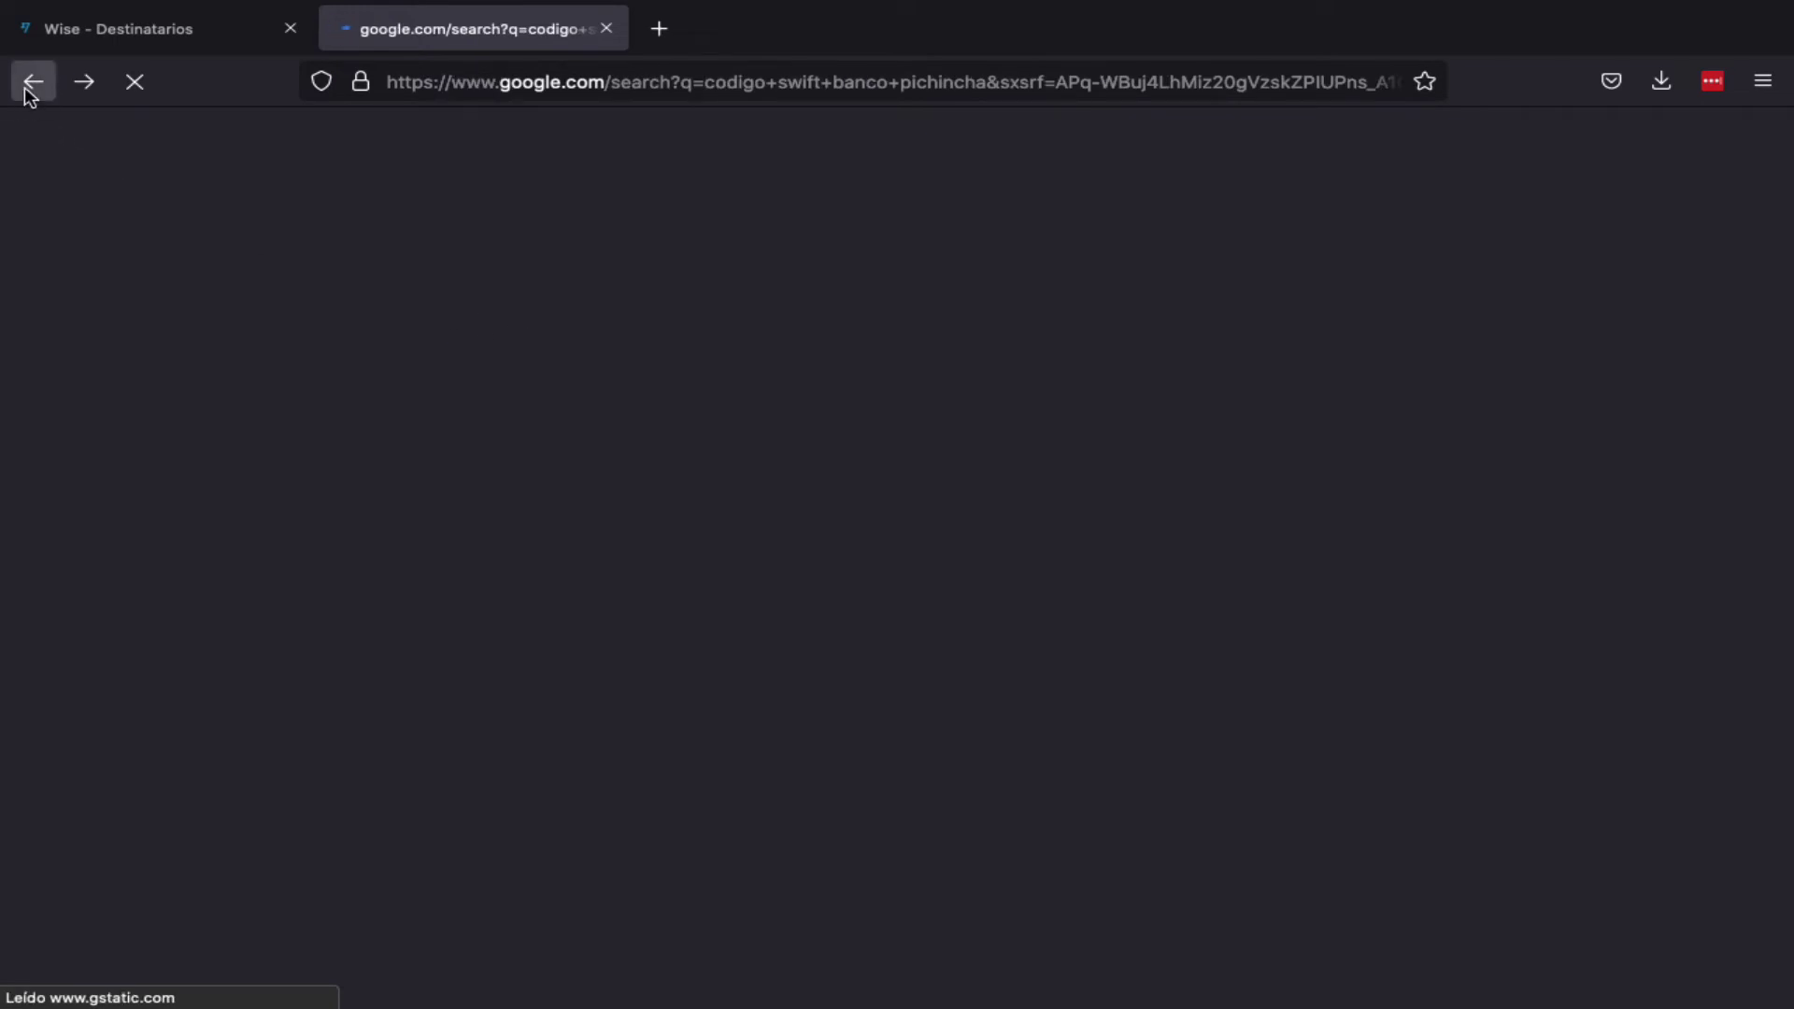
left_click(32, 82)
type("codigo switc")
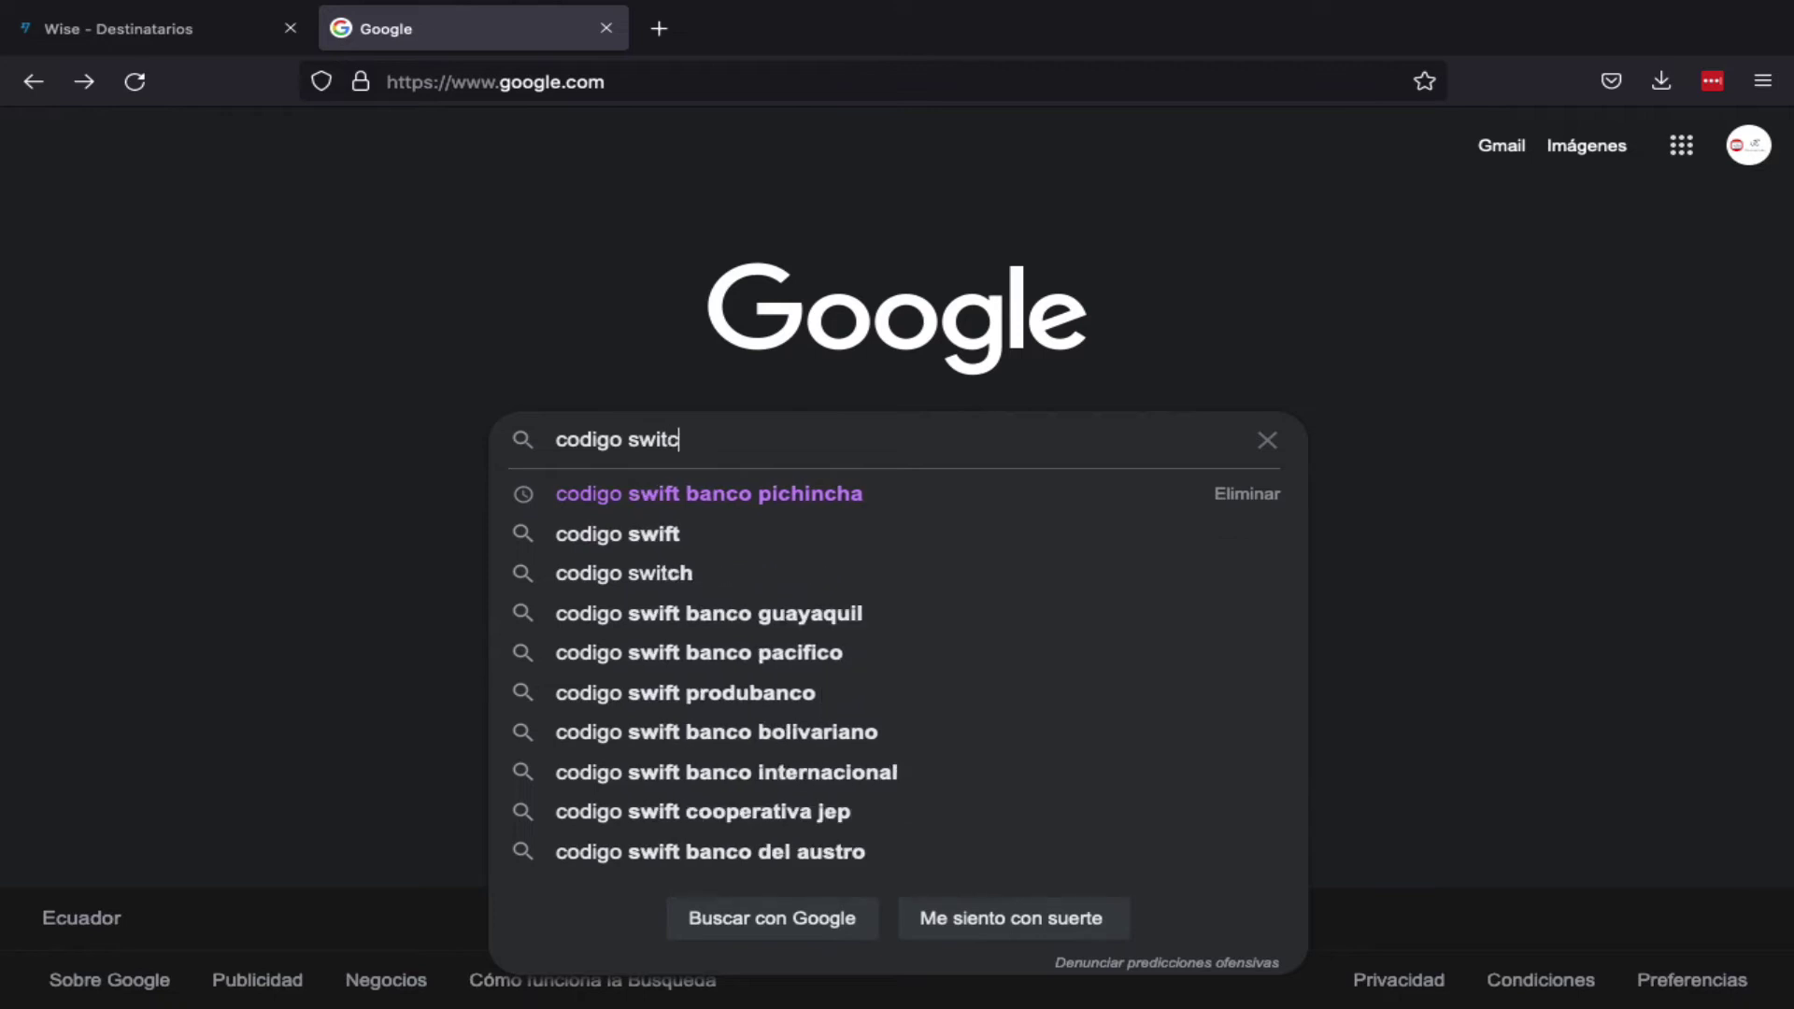
type("h")
key("Down")
key("Down")
key("Down")
key("Down")
key("Return")
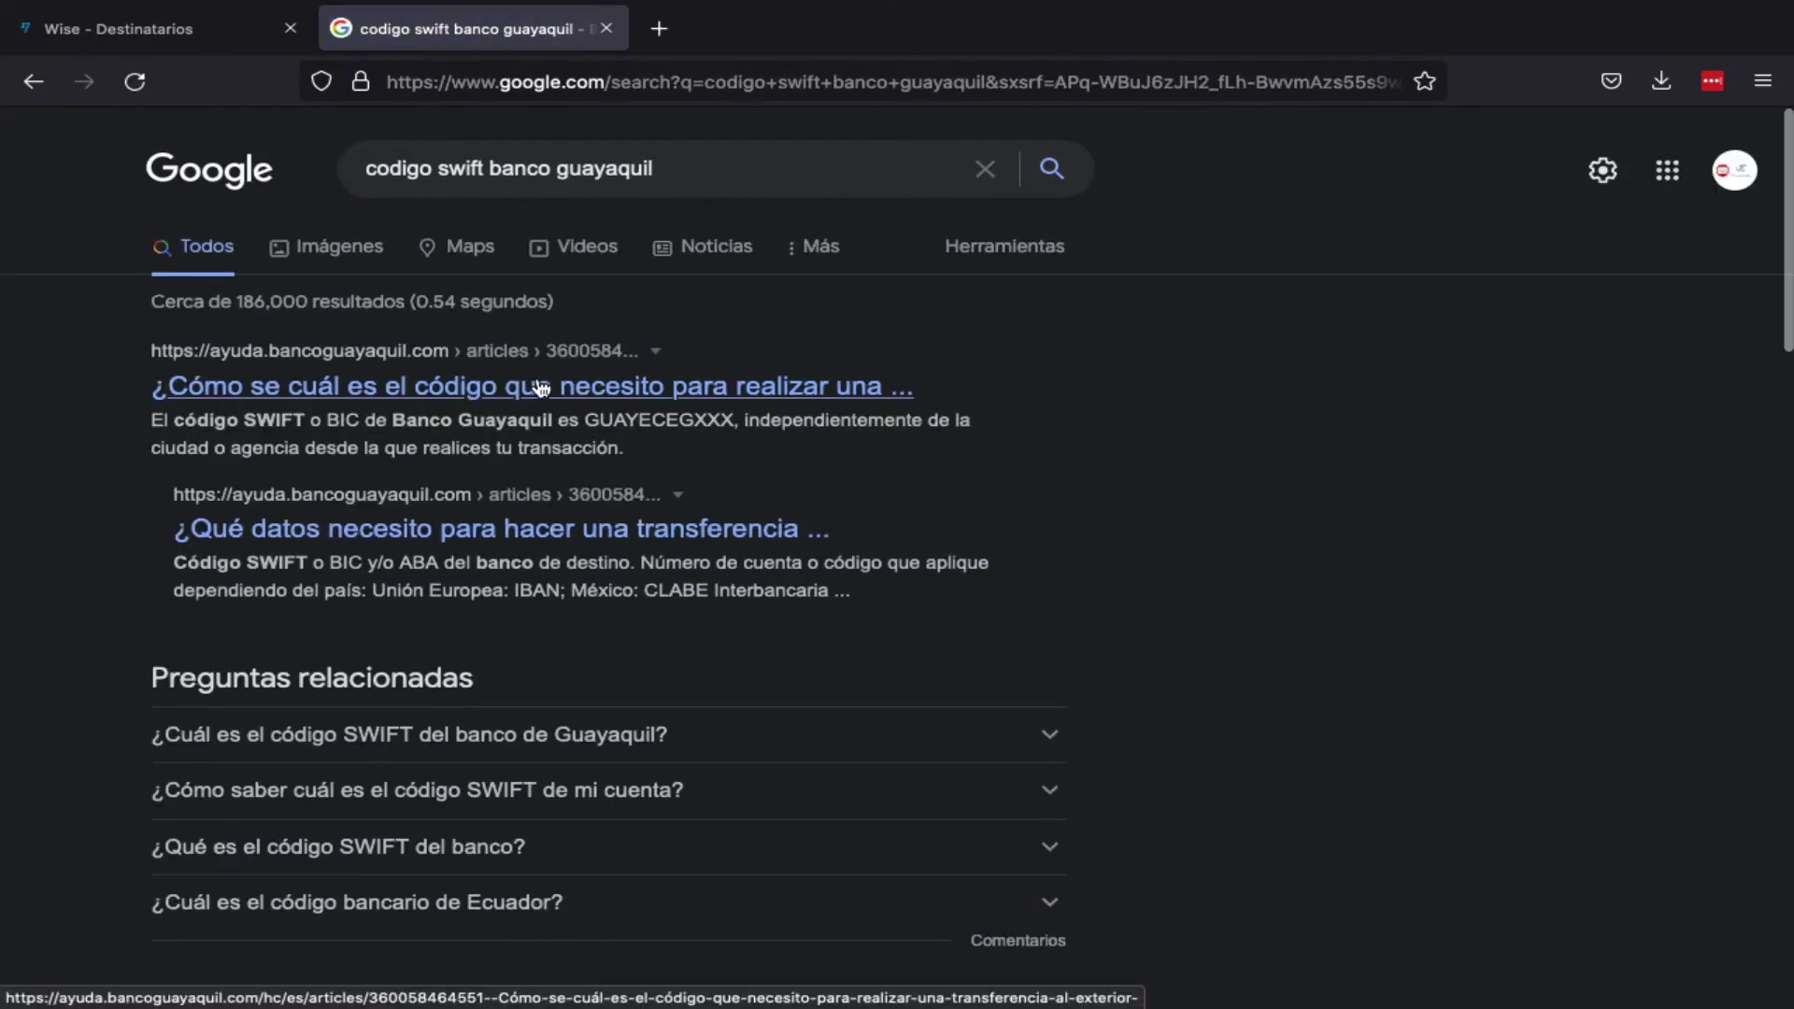
Open Banco Guayaquil's help article on transfer codes and highlight the SWIFT code GUAYECEG, then its XXX suffix.
left_click(540, 383)
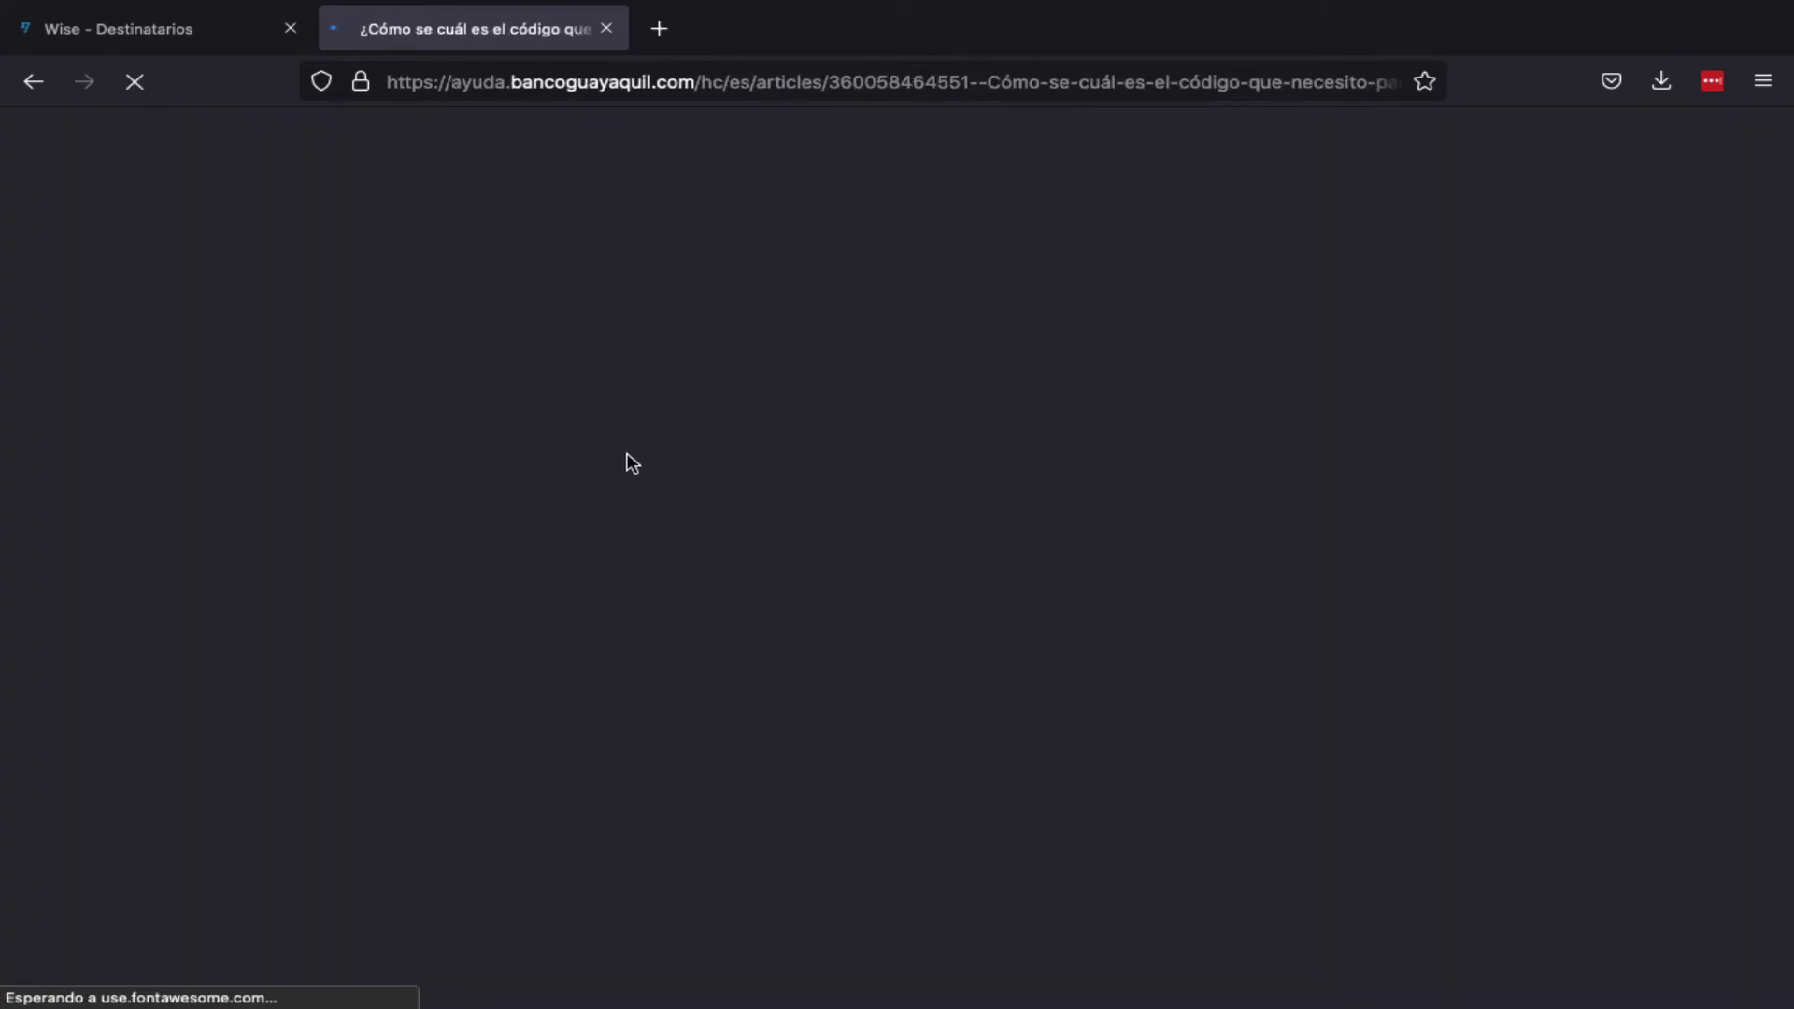
scroll(771, 586, "down", 1)
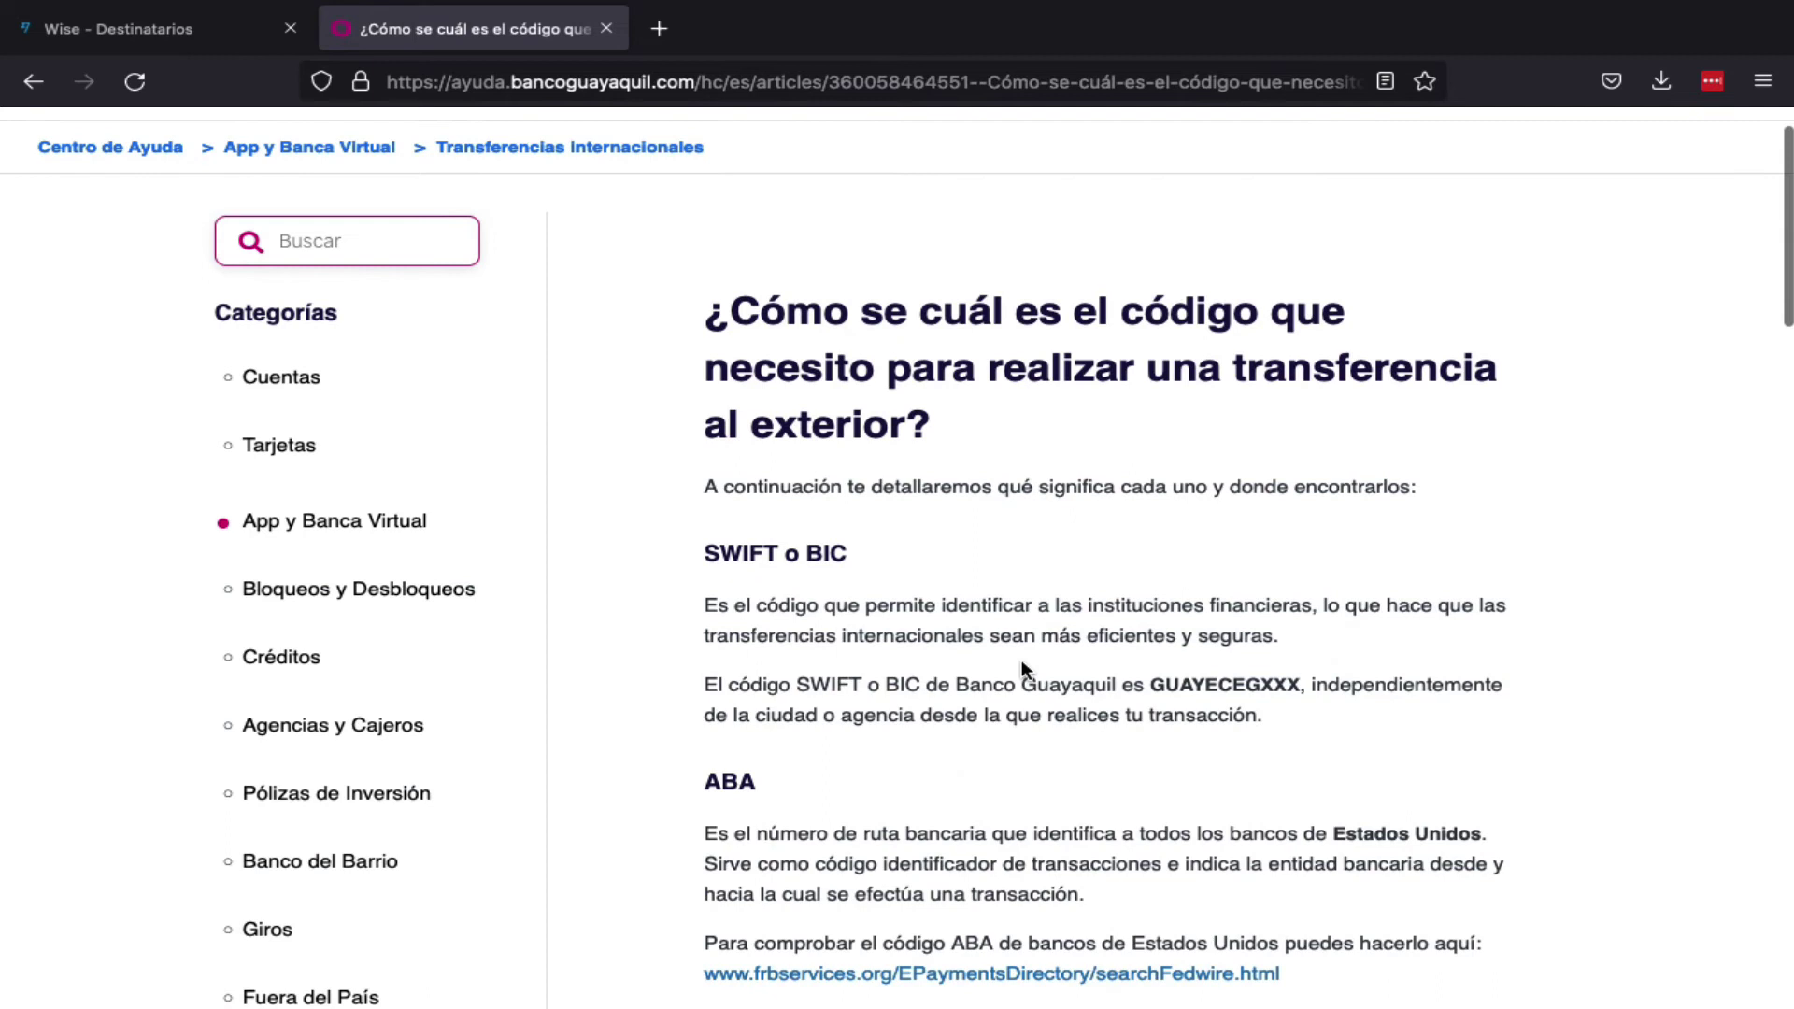
left_click(1155, 685)
left_click_drag(1156, 685, 1261, 687)
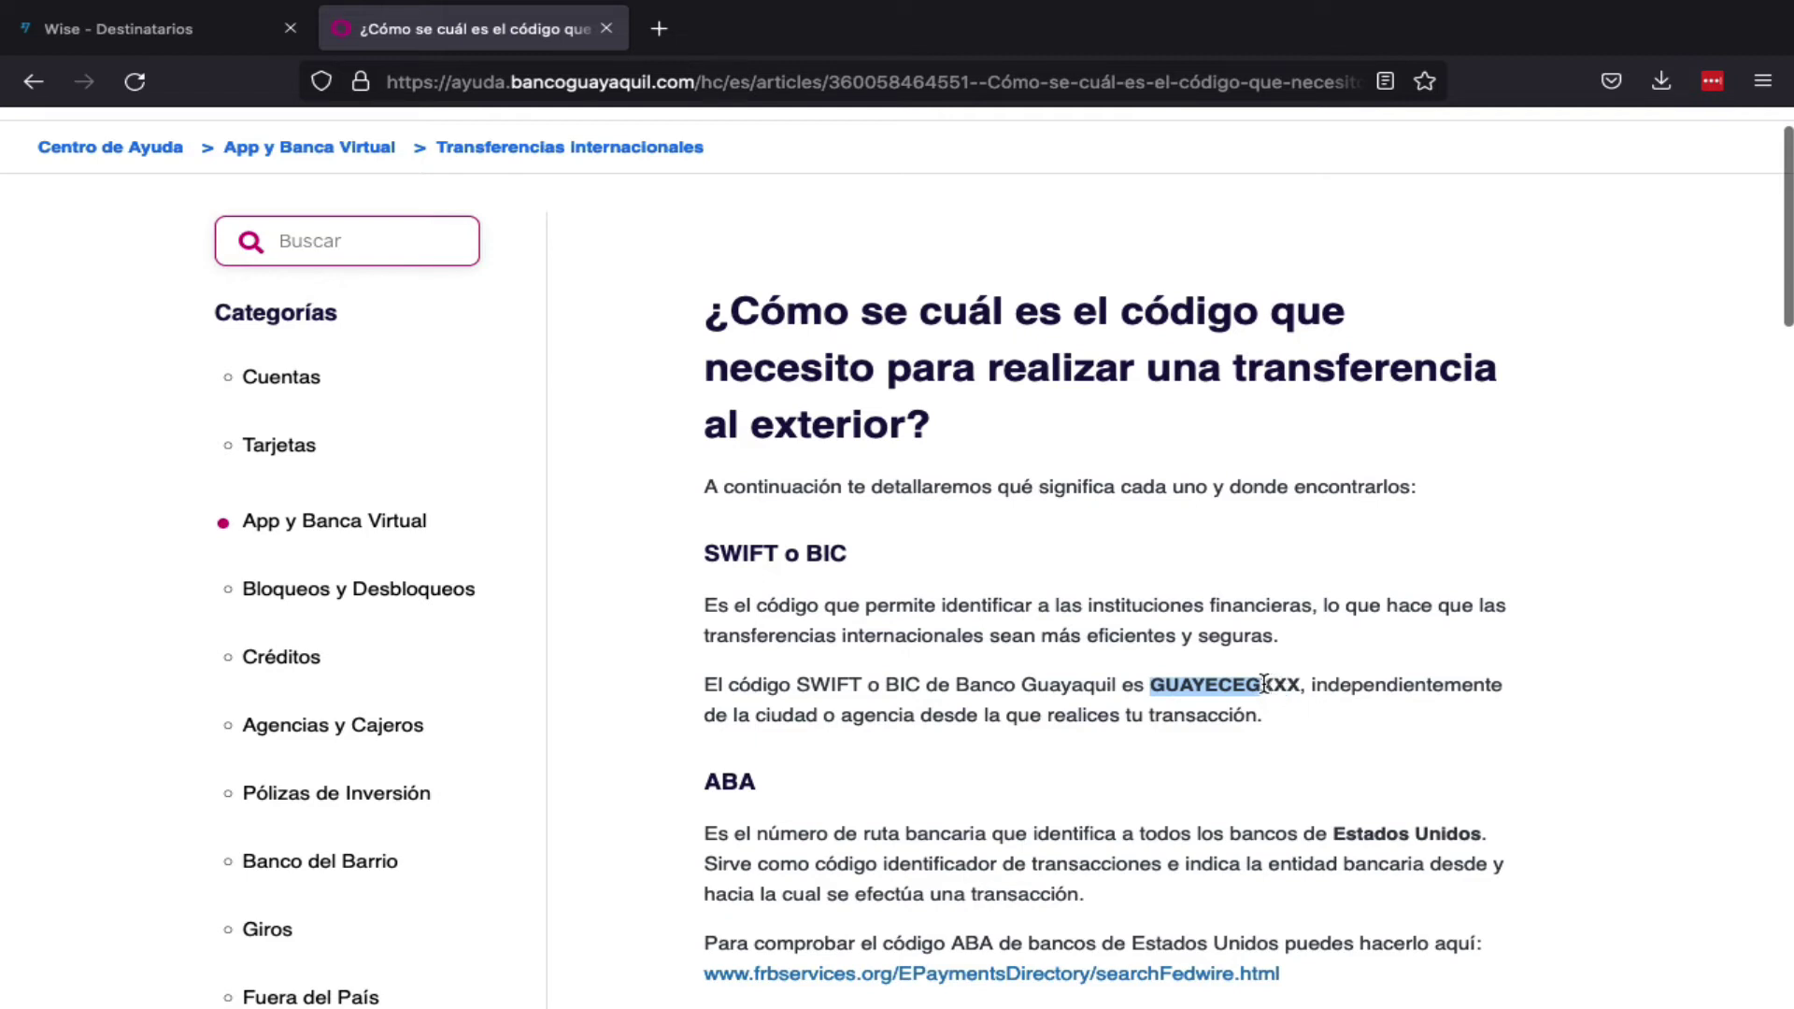
left_click(1263, 685)
left_click_drag(1261, 685, 1306, 685)
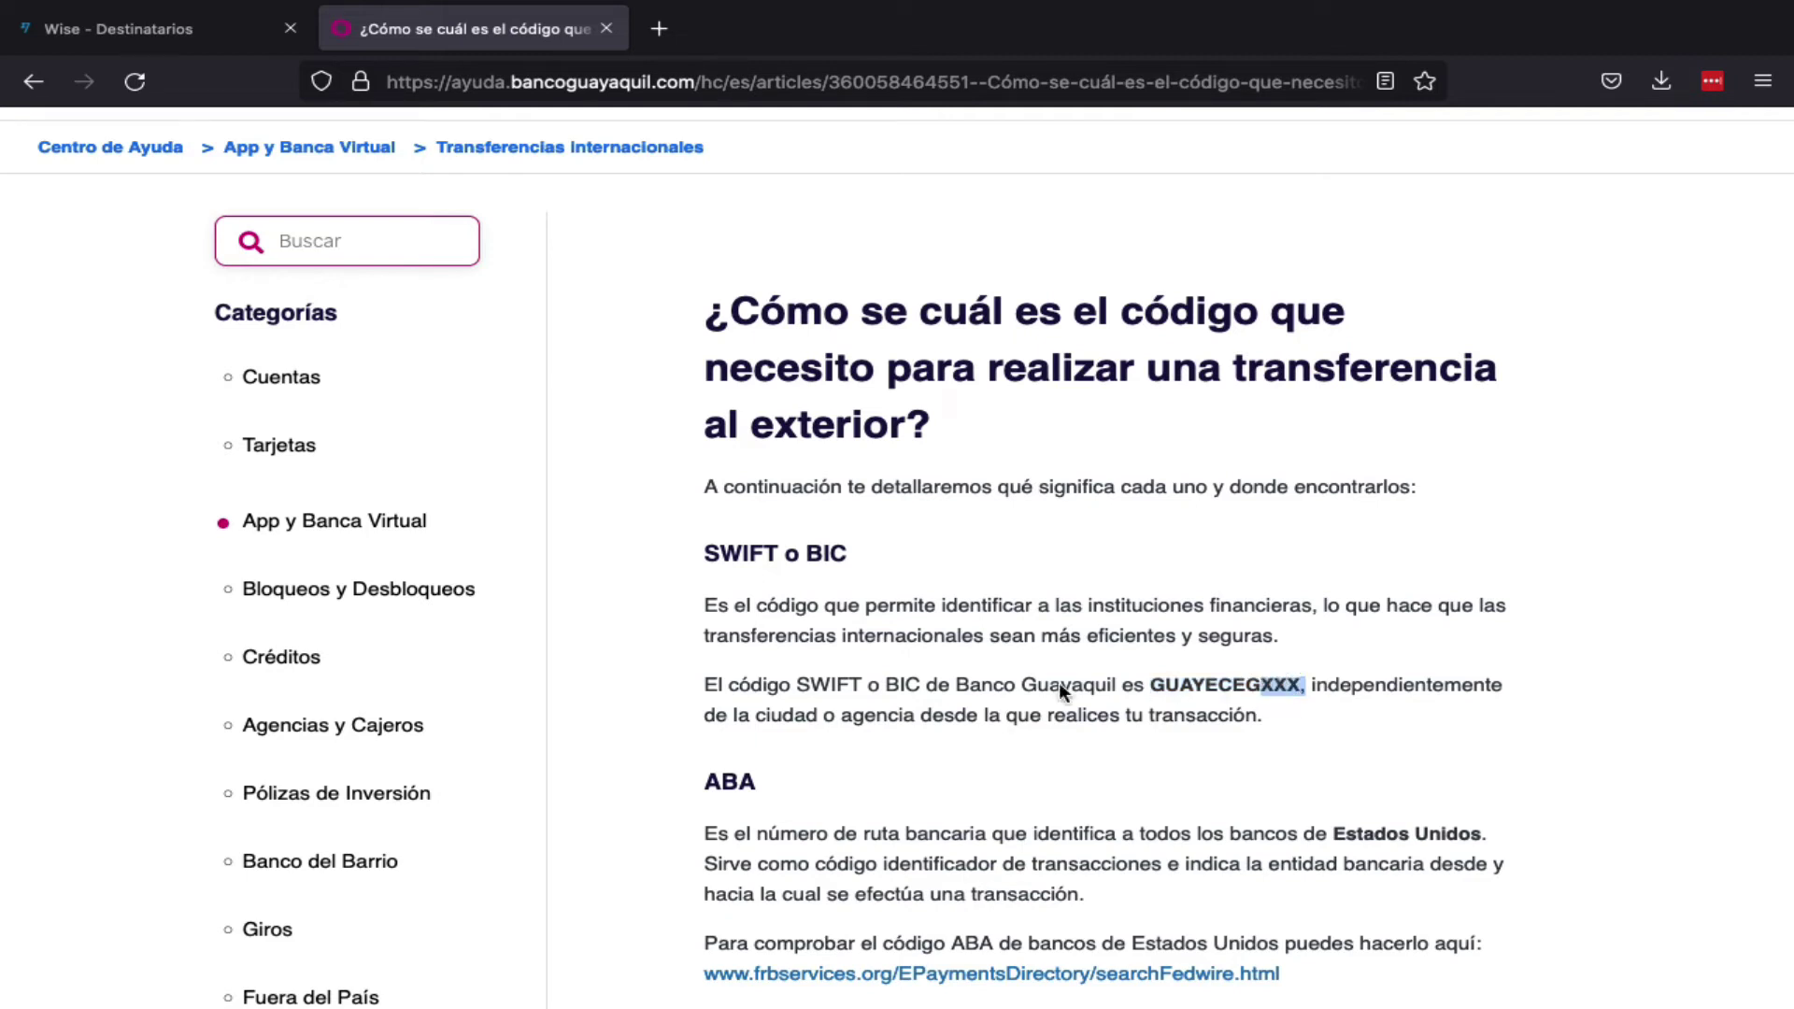
scroll(1215, 641, "down", 1)
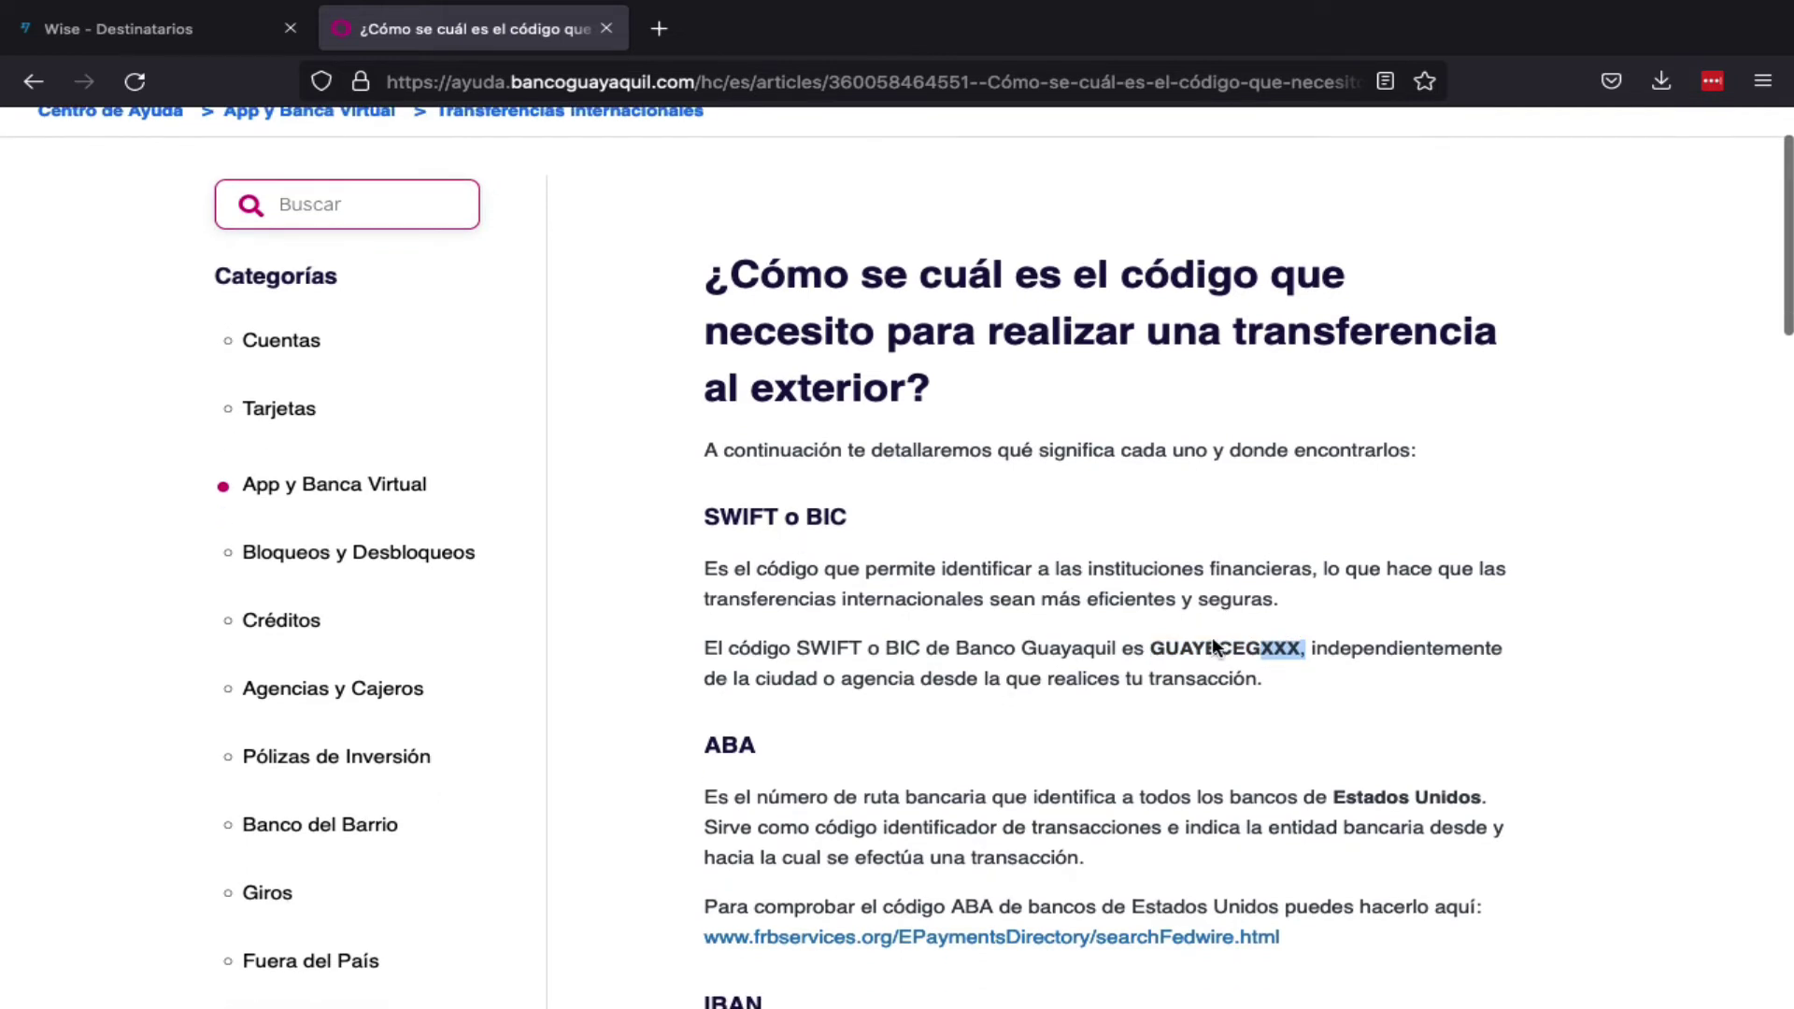
Close the Banco Guayaquil article and open the Wise account's home page.
left_click(606, 28)
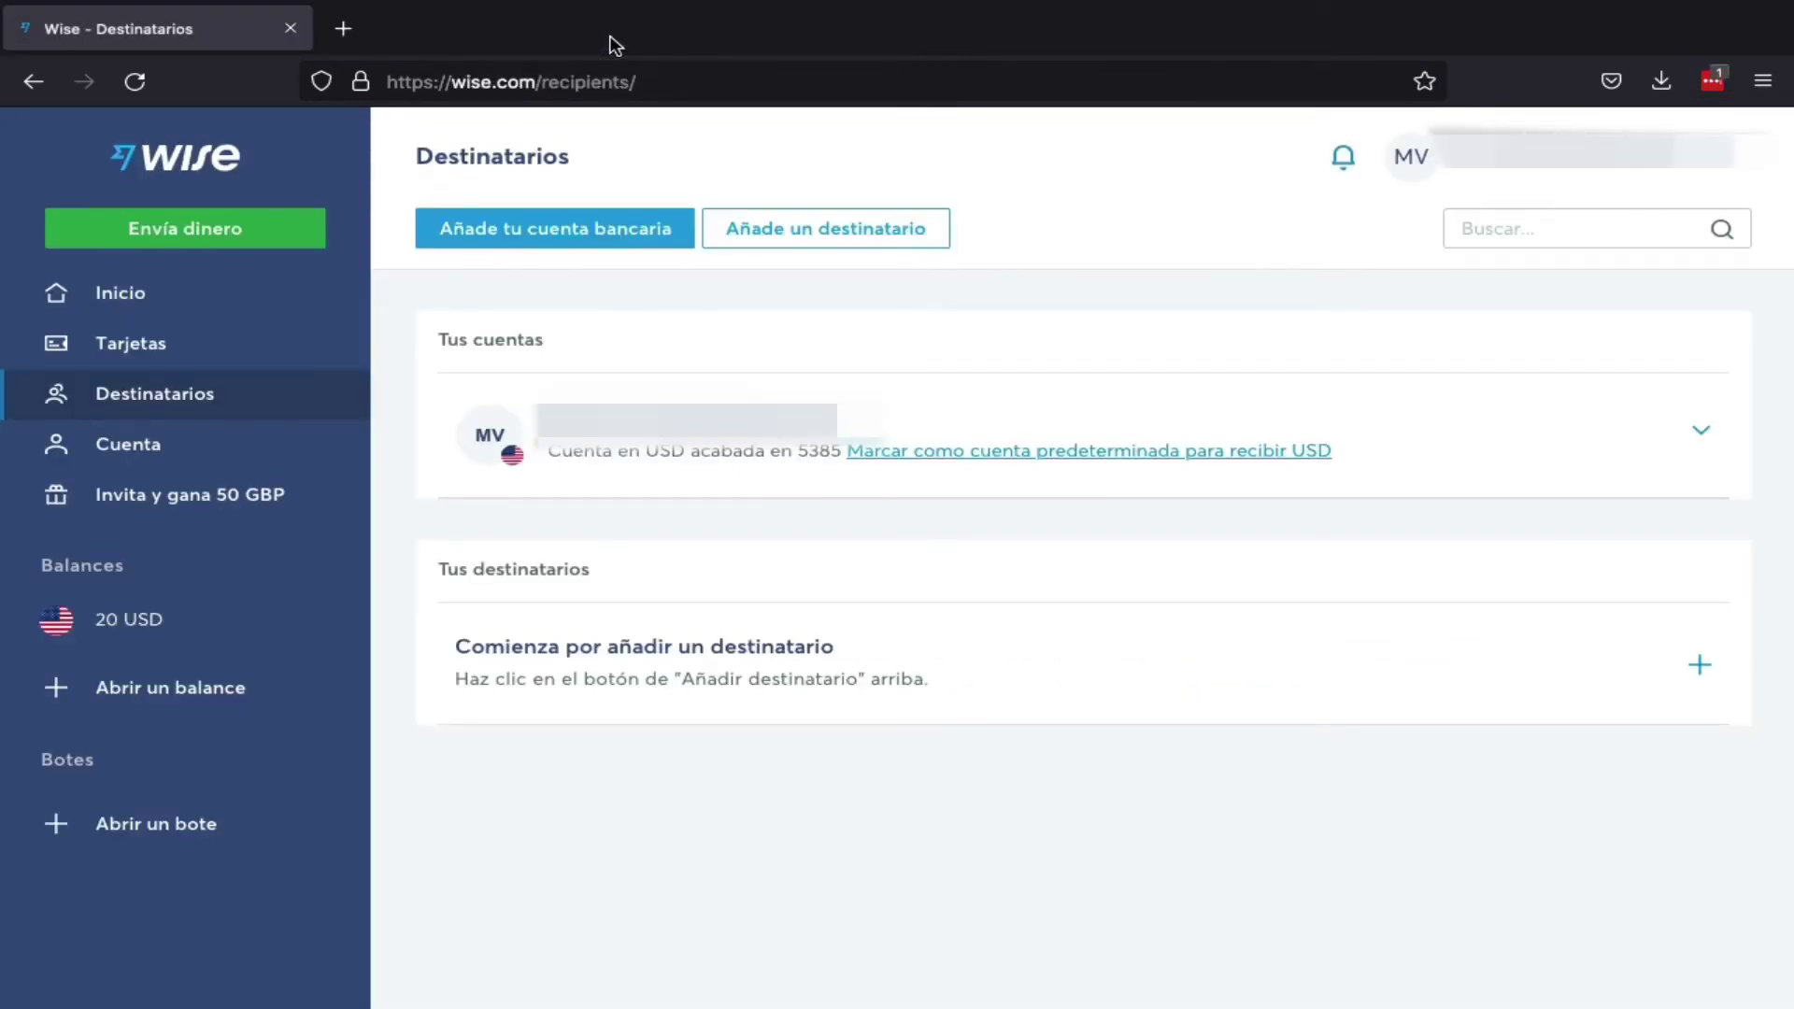
left_click(120, 294)
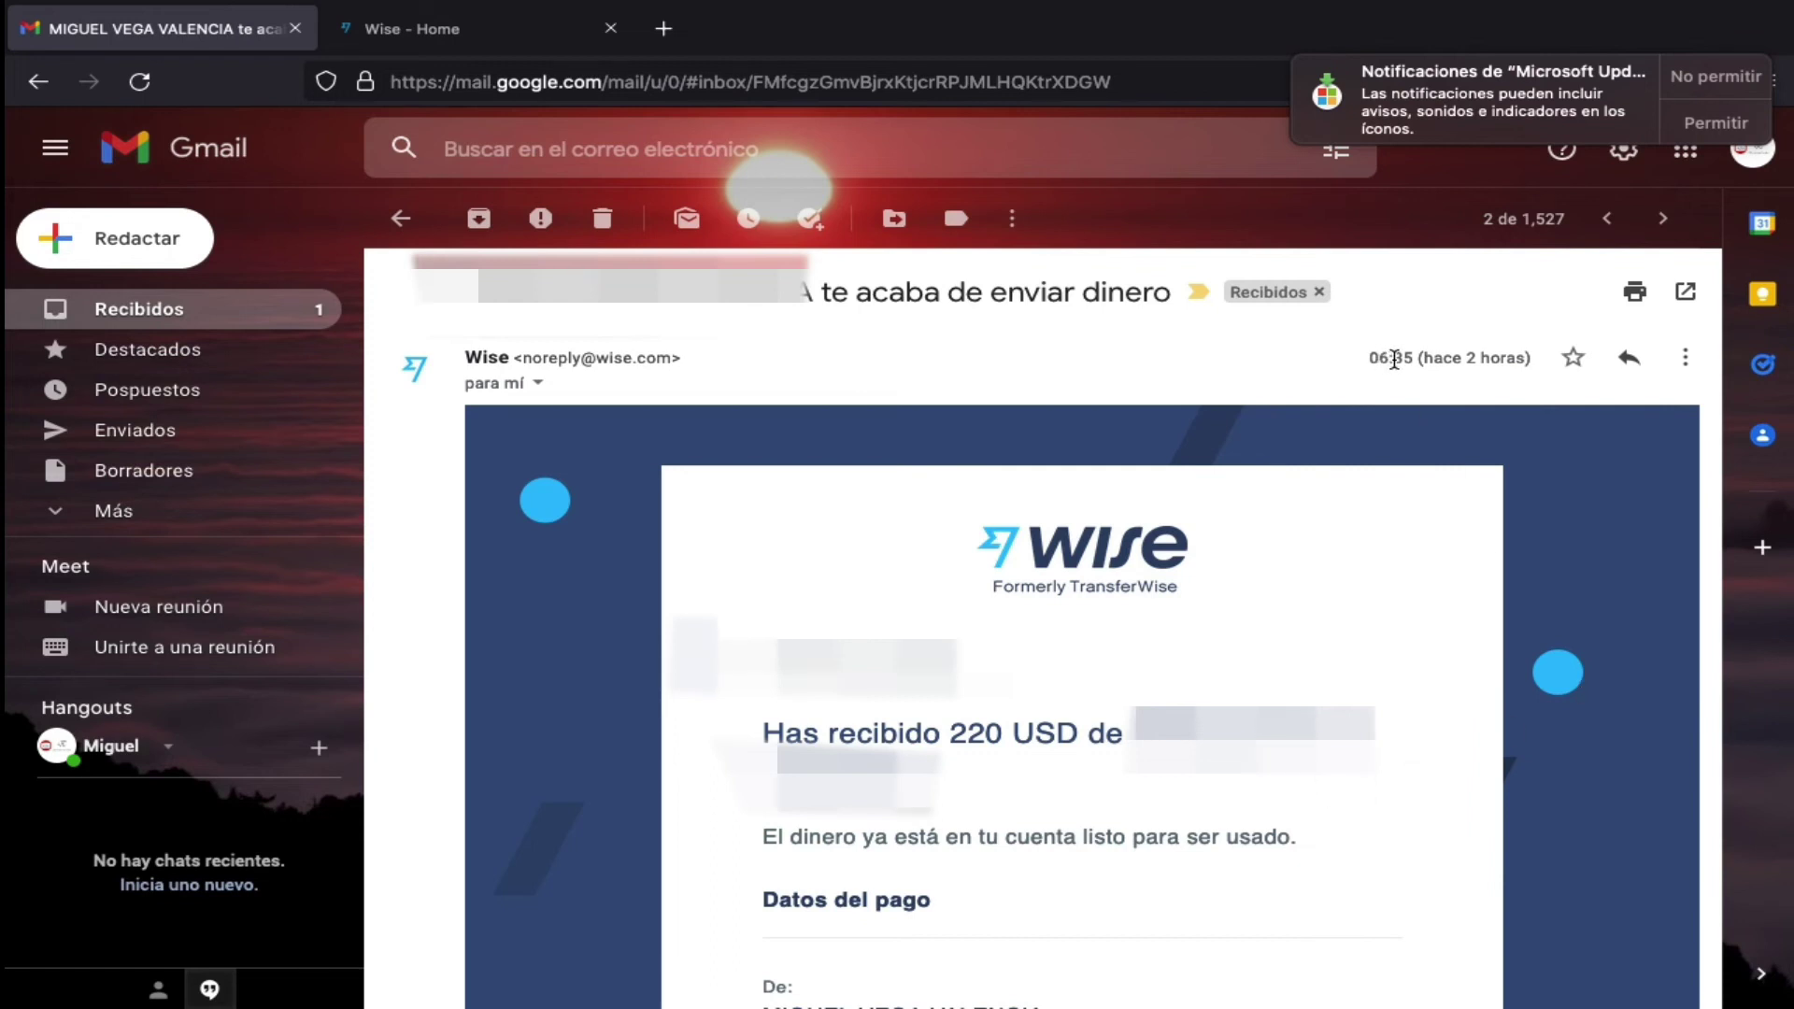
Check the arrival time of Wise's payment email, and enter 18 HORAS as the PAYPAL - WISE time in cell D10 of the Excel sheet.
mouse_move(1394, 360)
key("ctrl+Left")
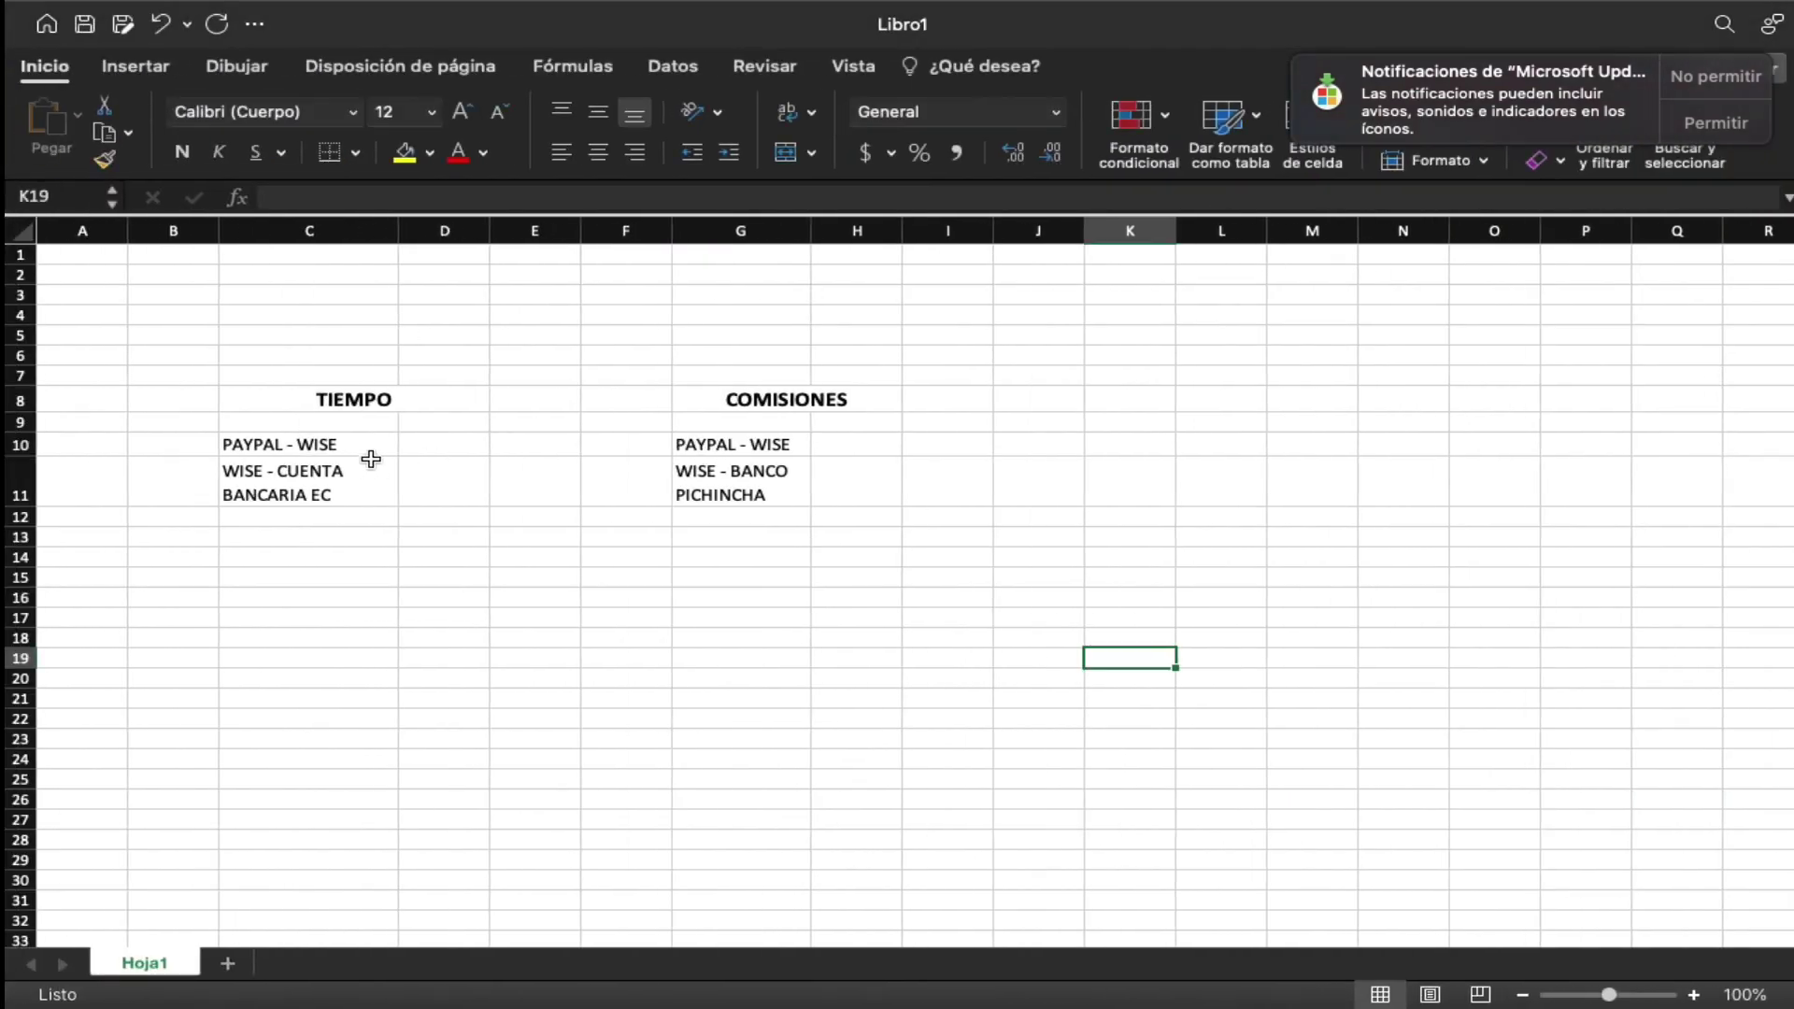
left_click(446, 446)
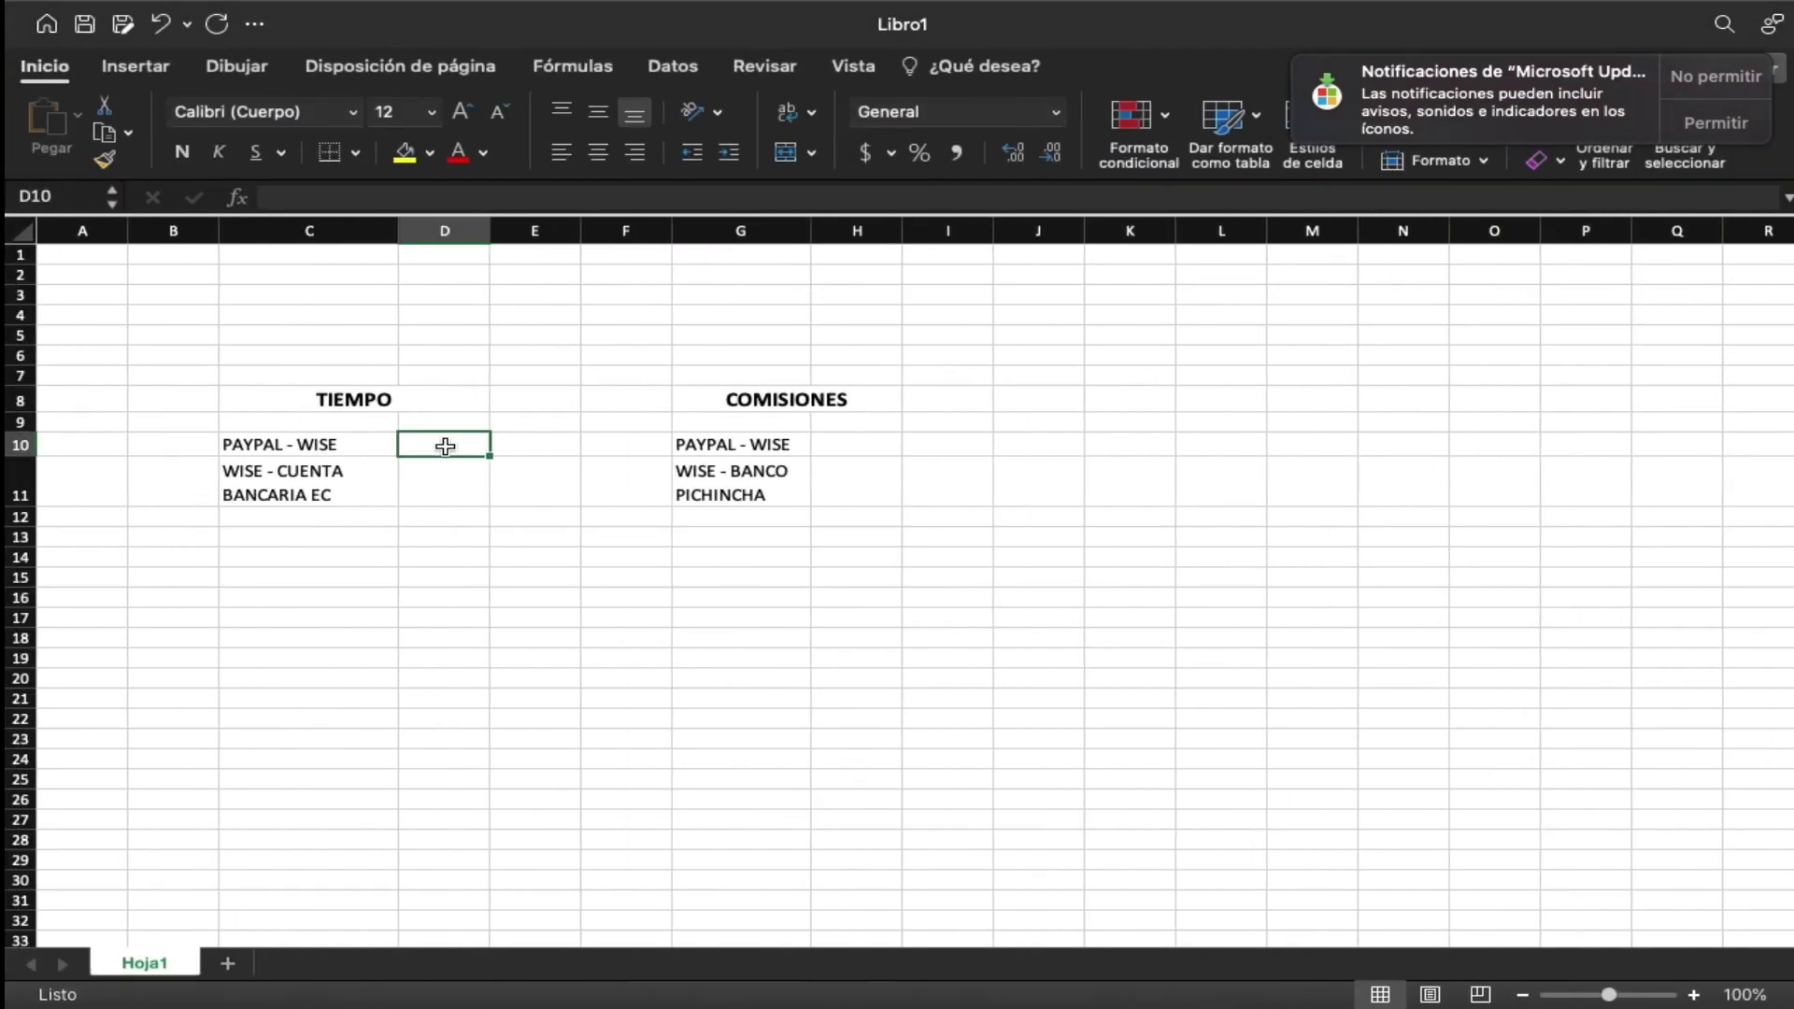
type("18 HOOR")
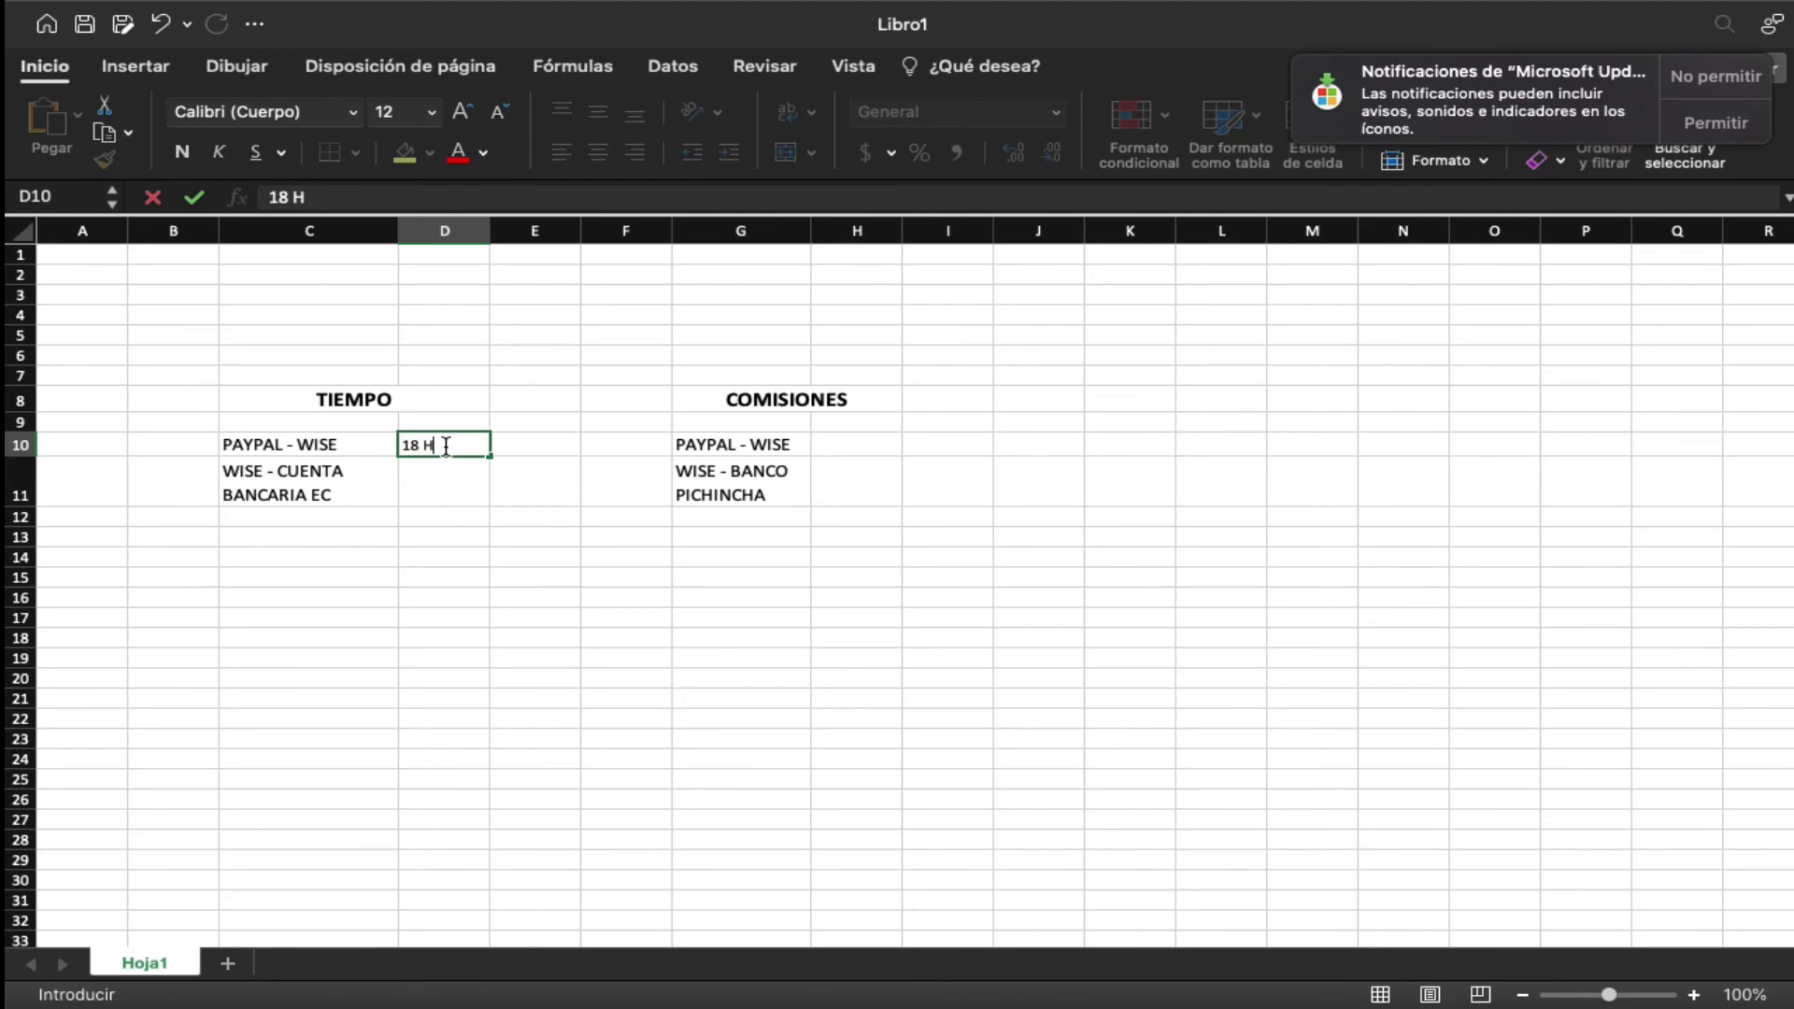
key("BackSpace")
key("BackSpace")
type("RAS")
left_click(542, 481)
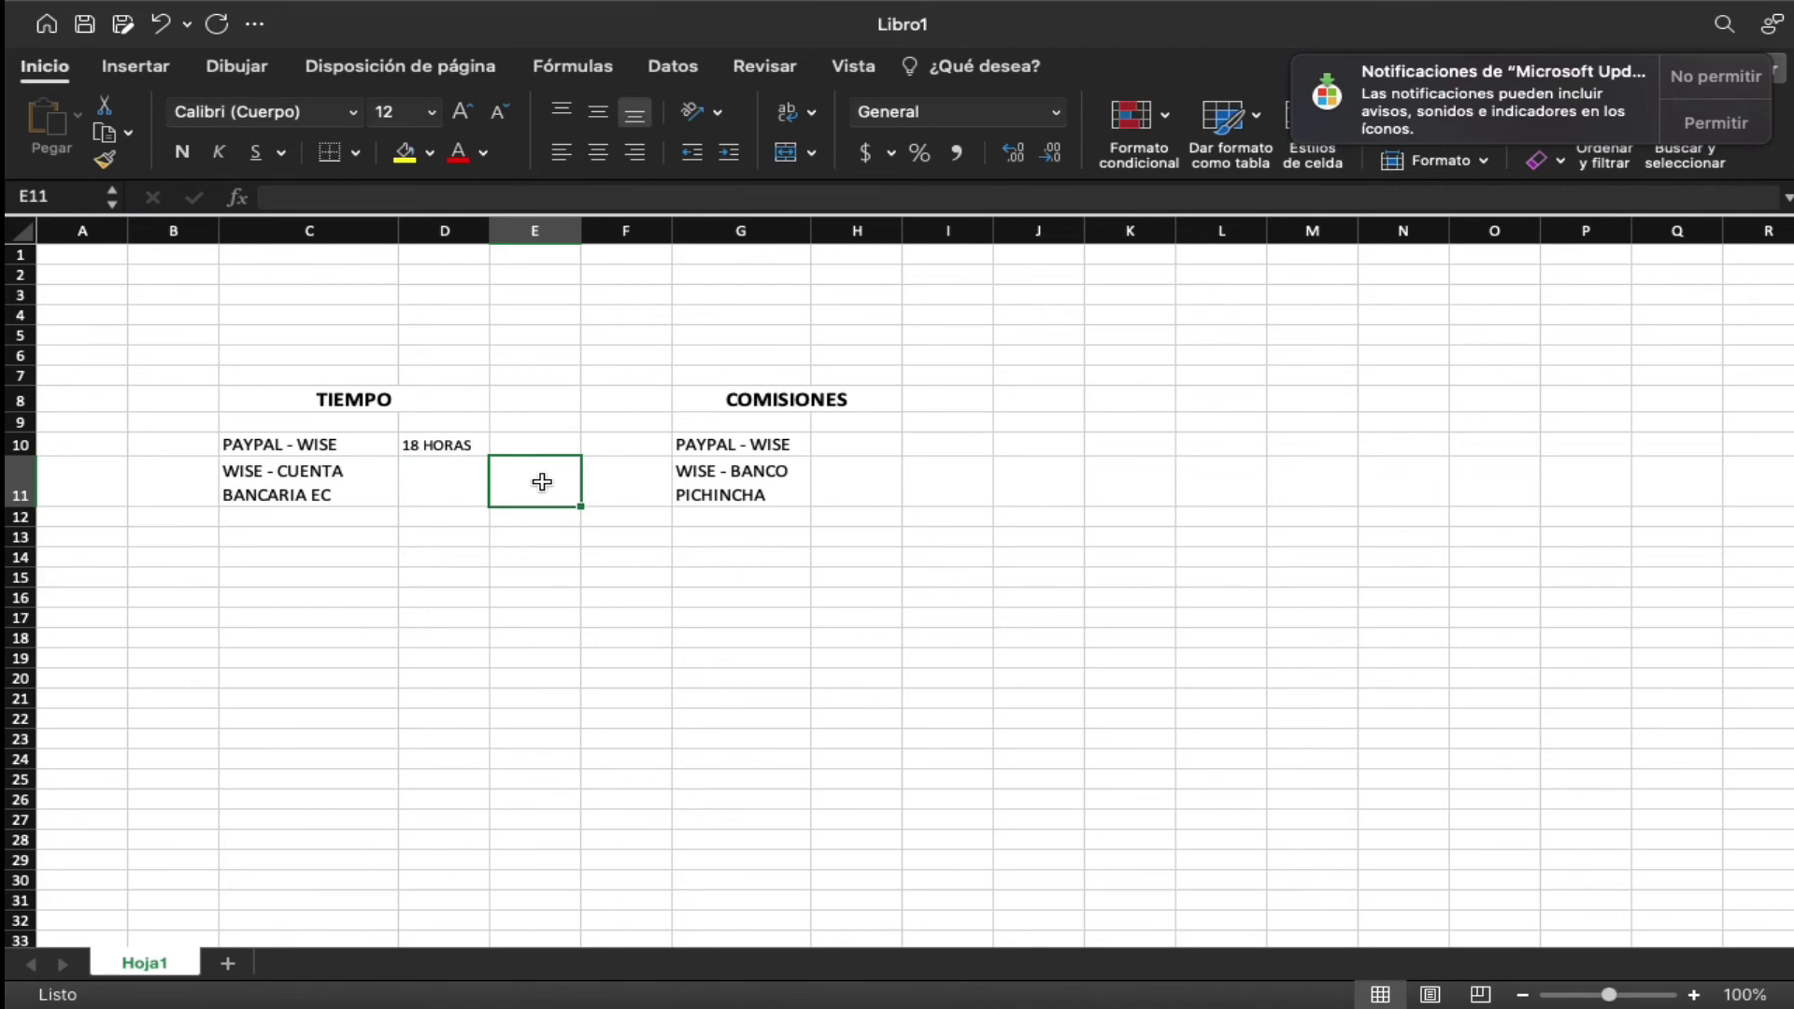
Set the font size of the 18 HORAS entry in cell D10 to 14.
key("Up")
key("Left")
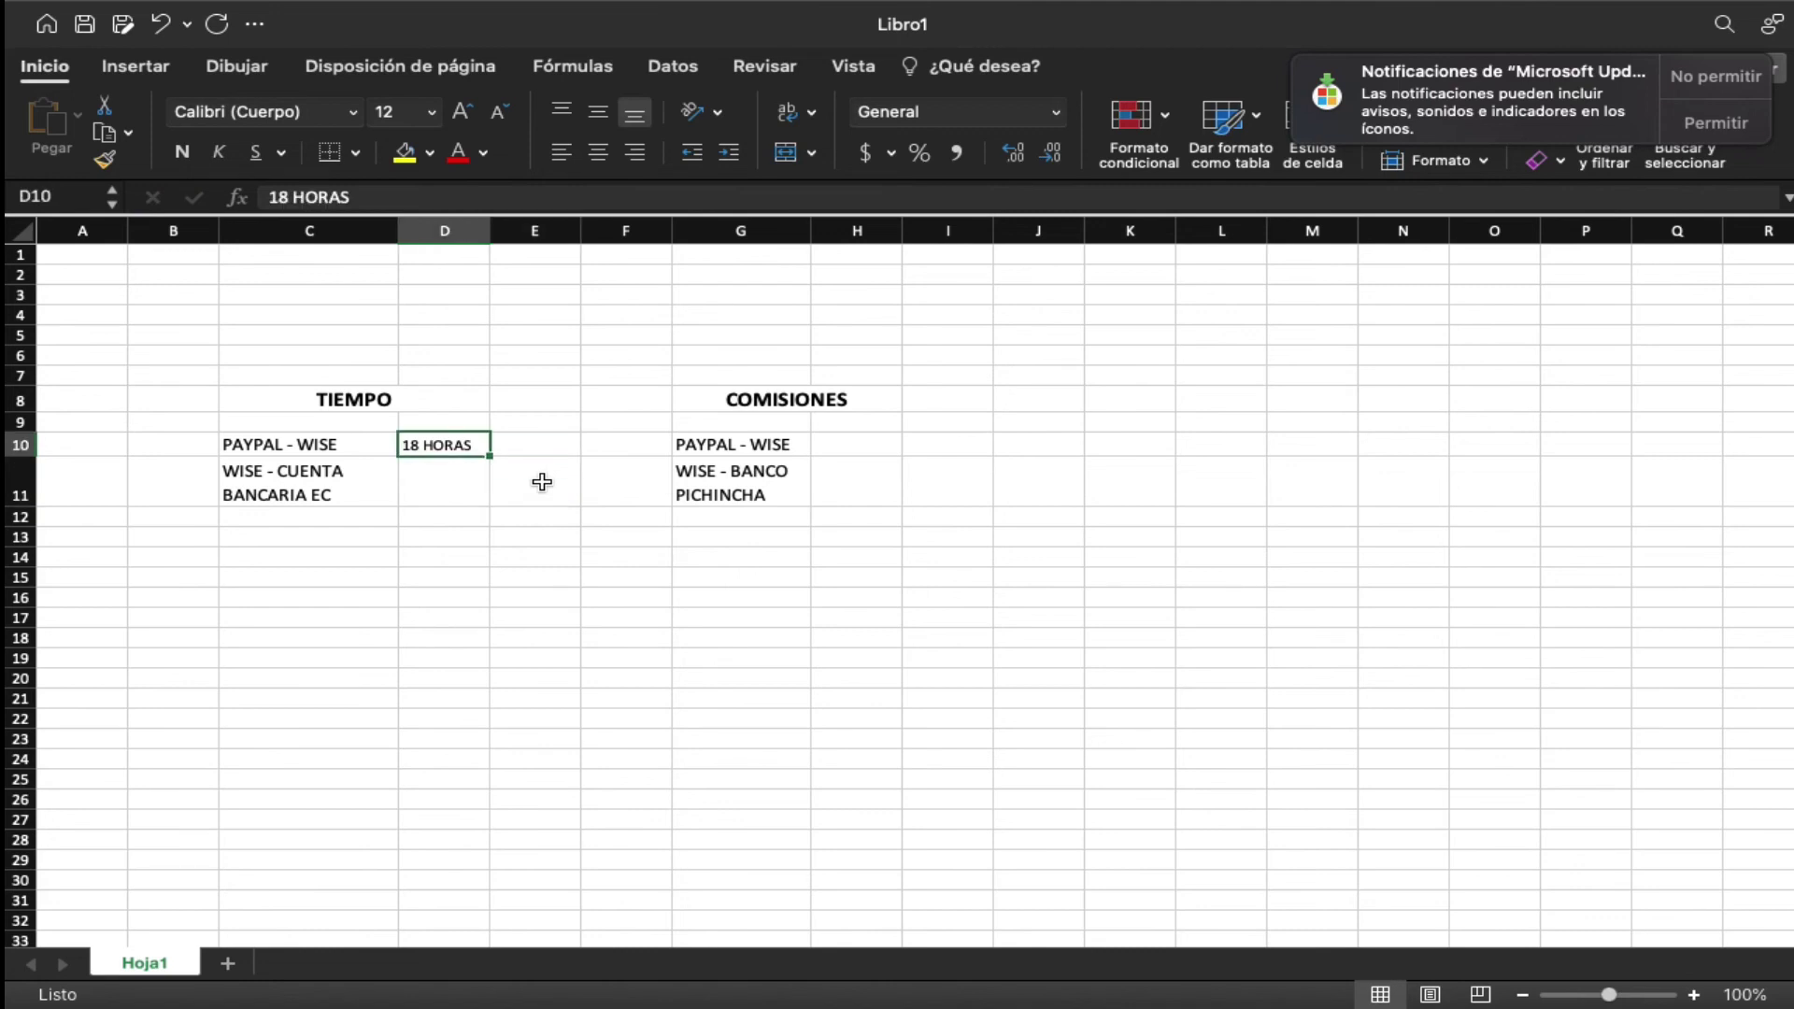
left_click(431, 112)
left_click(409, 263)
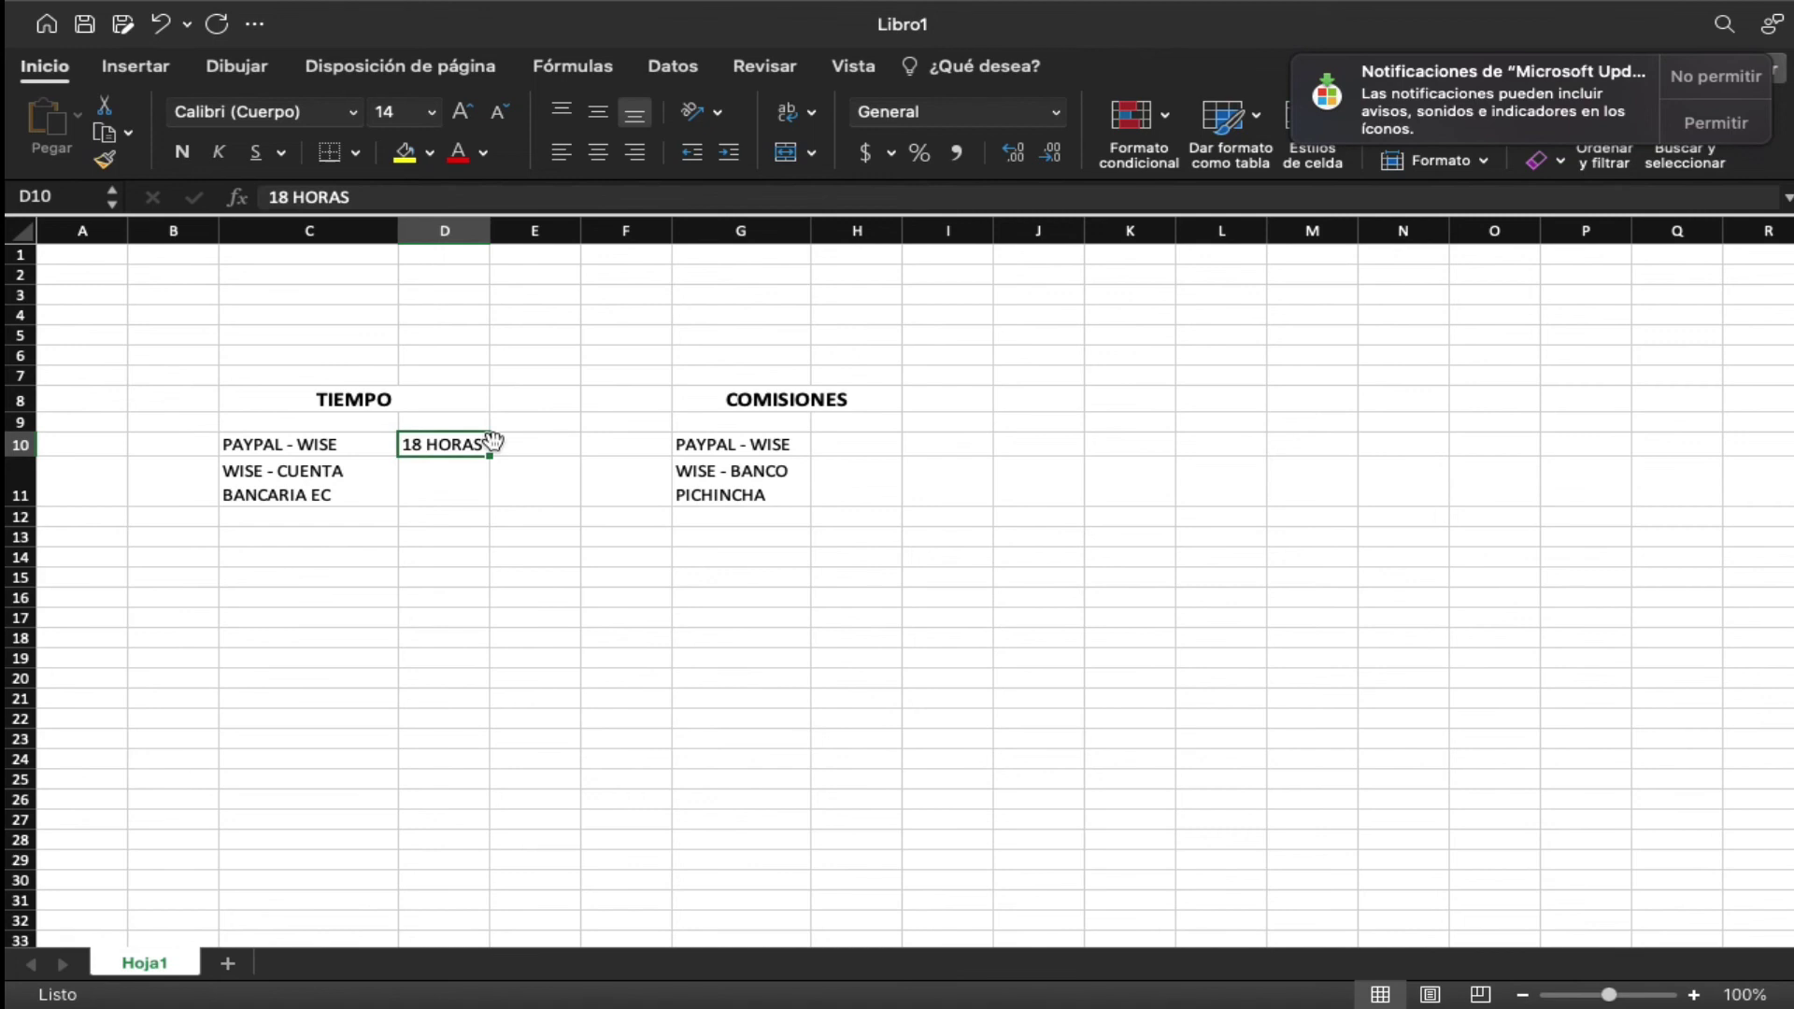
Switch to Wise, check the details of the 220 USD transaction, and deny the Microsoft update notifications.
left_click(466, 484)
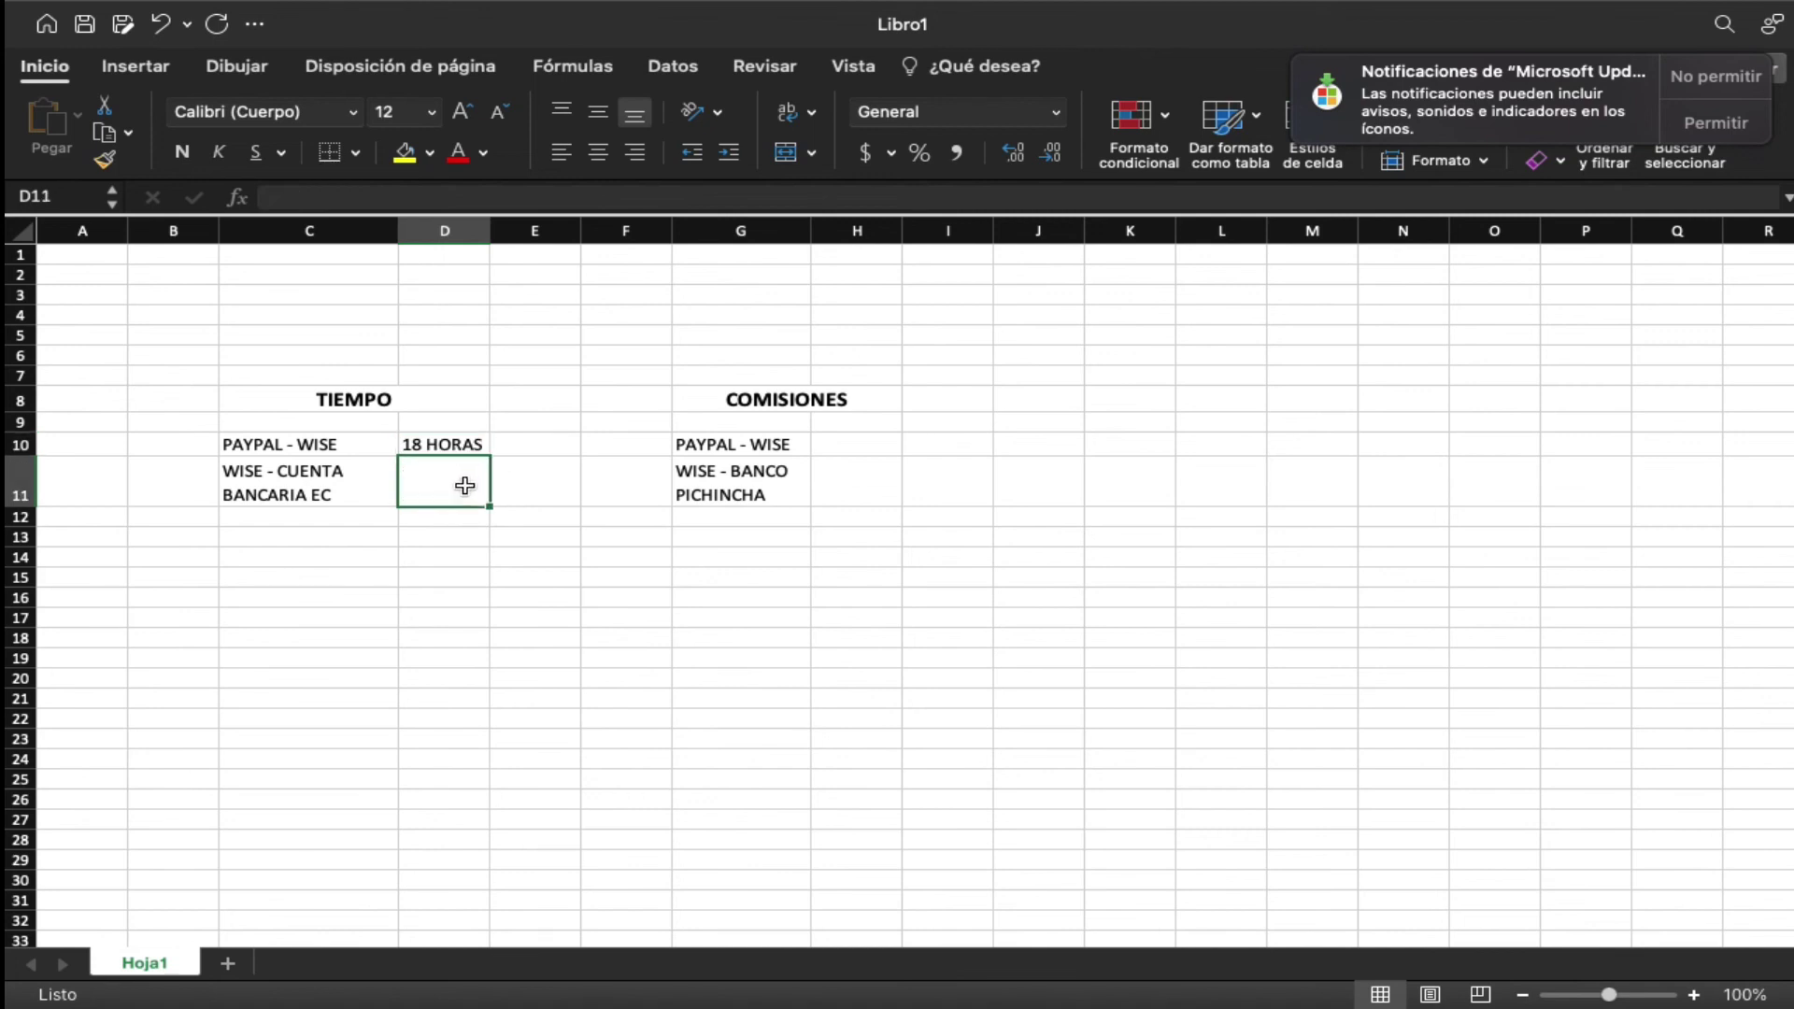
key("super+Tab")
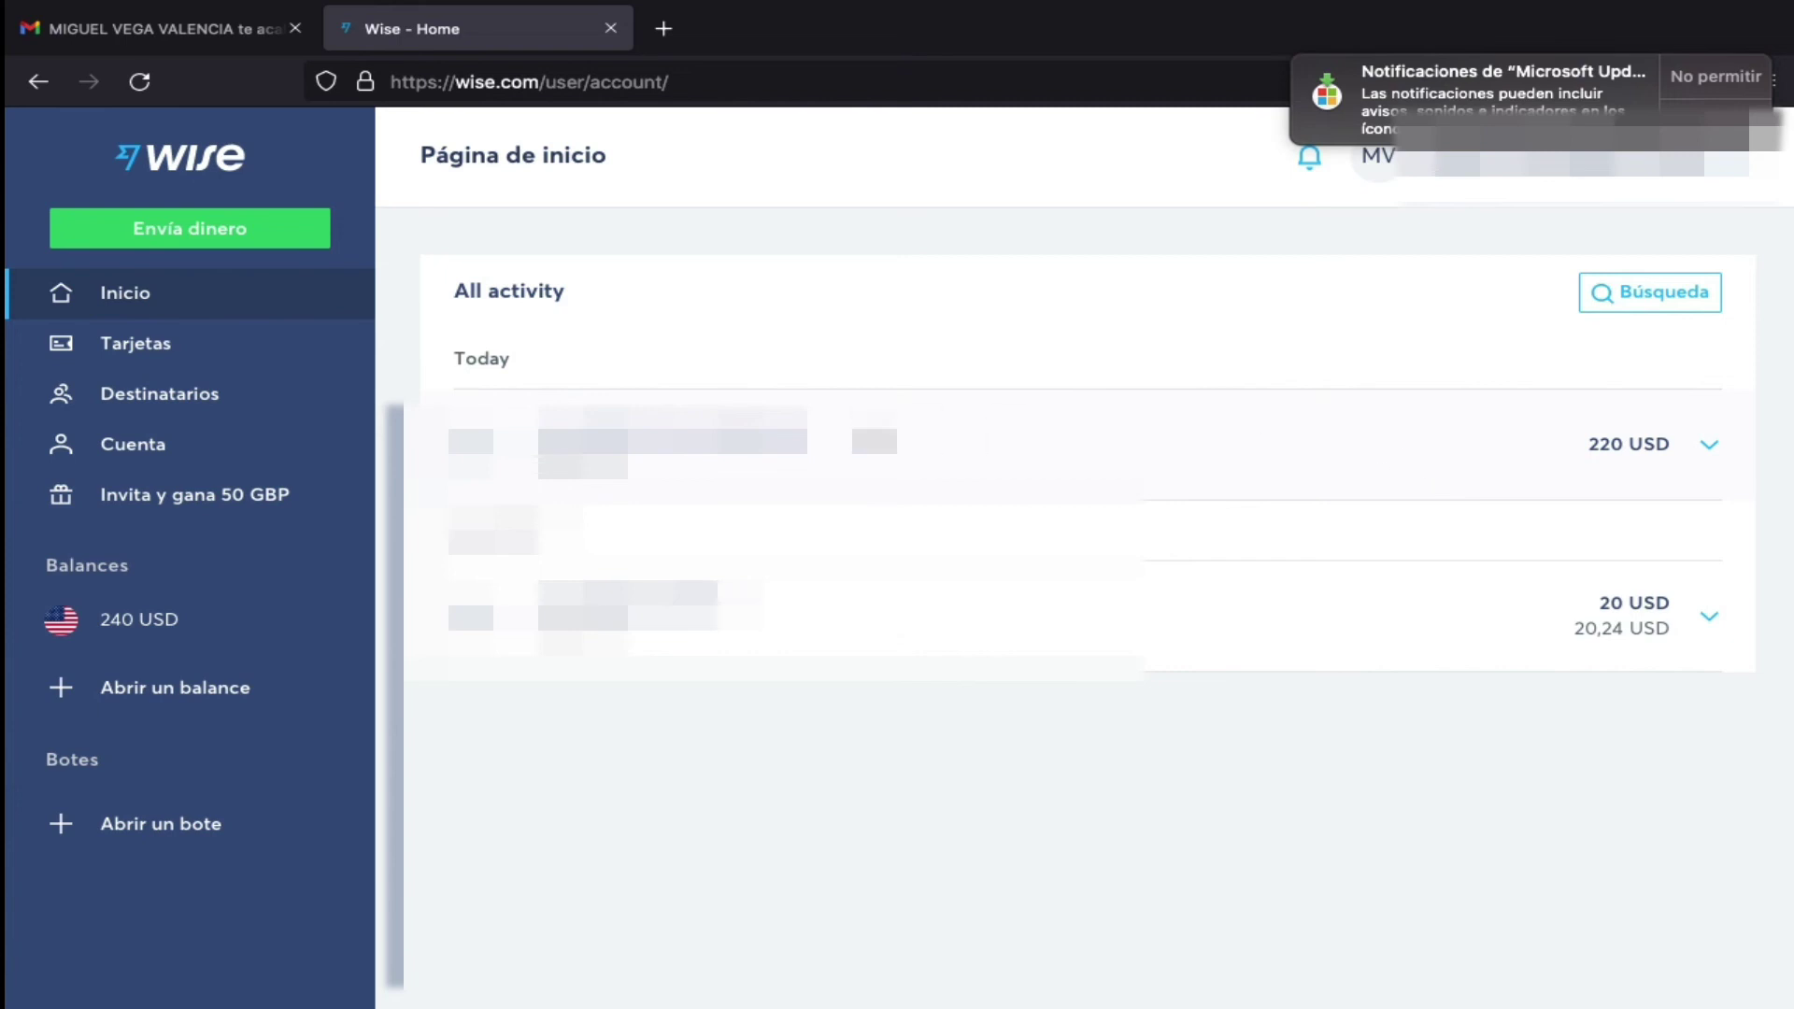
left_click(1709, 445)
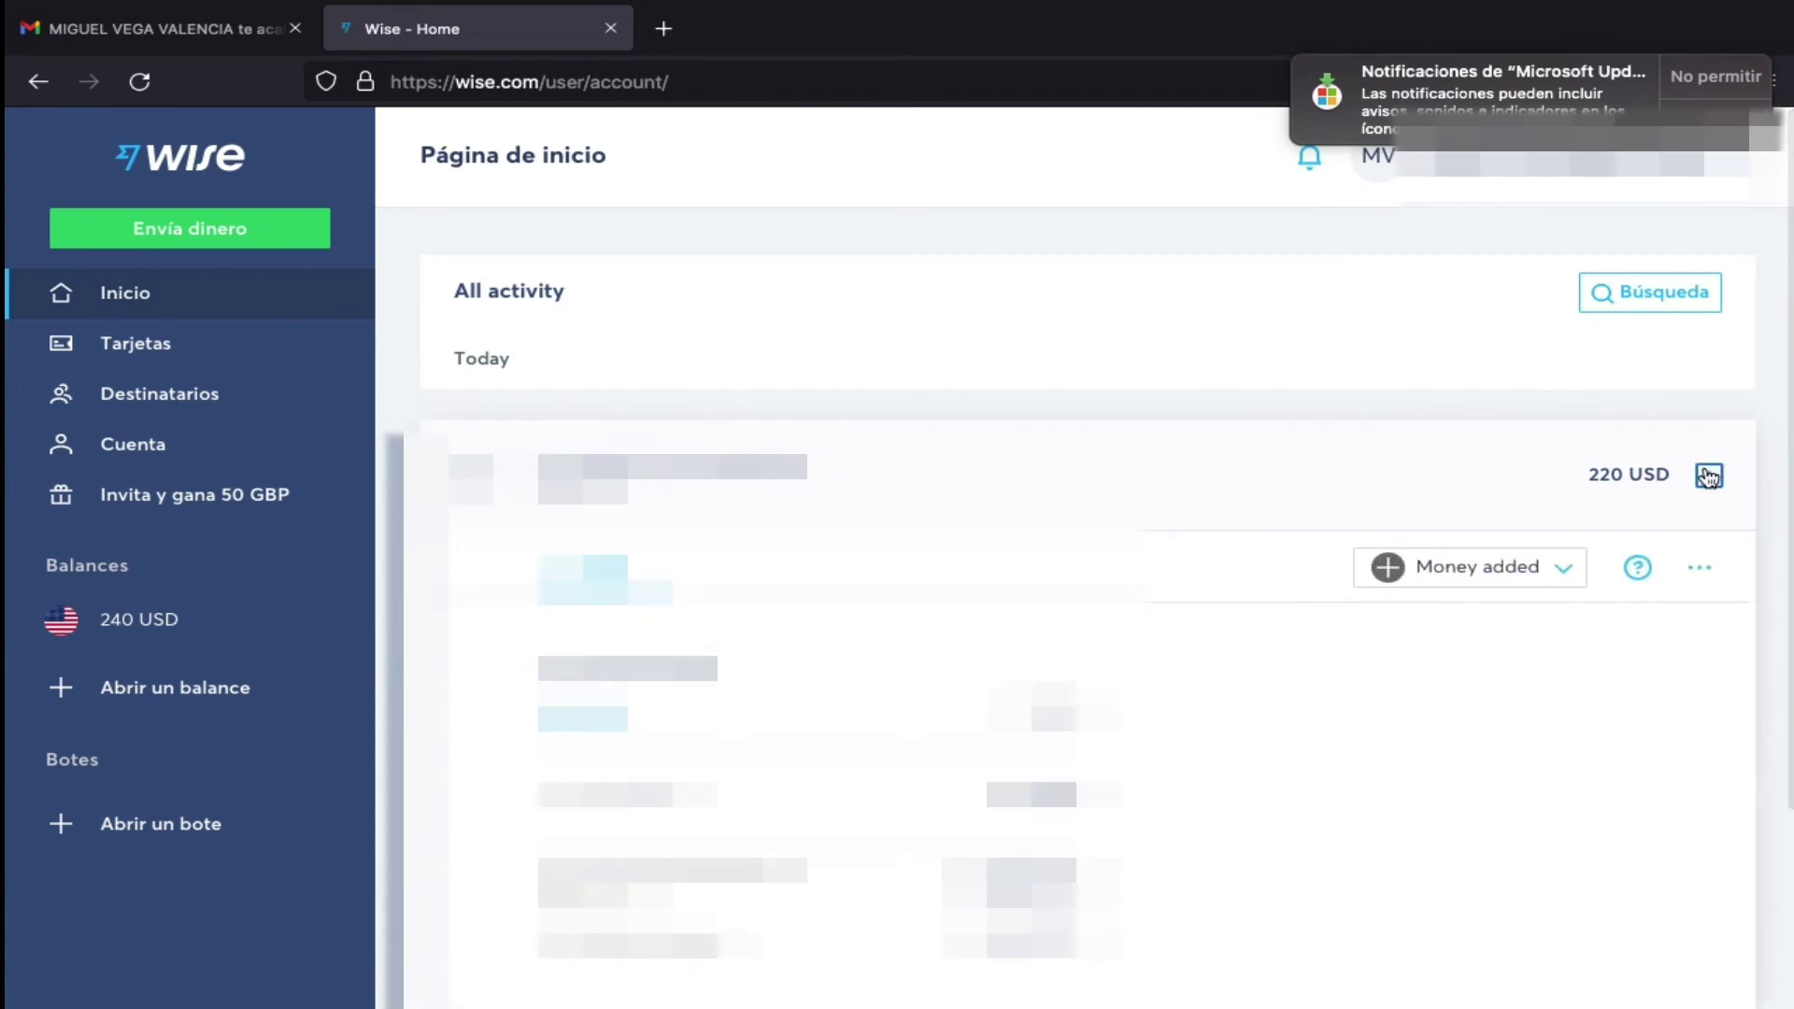
left_click(1708, 476)
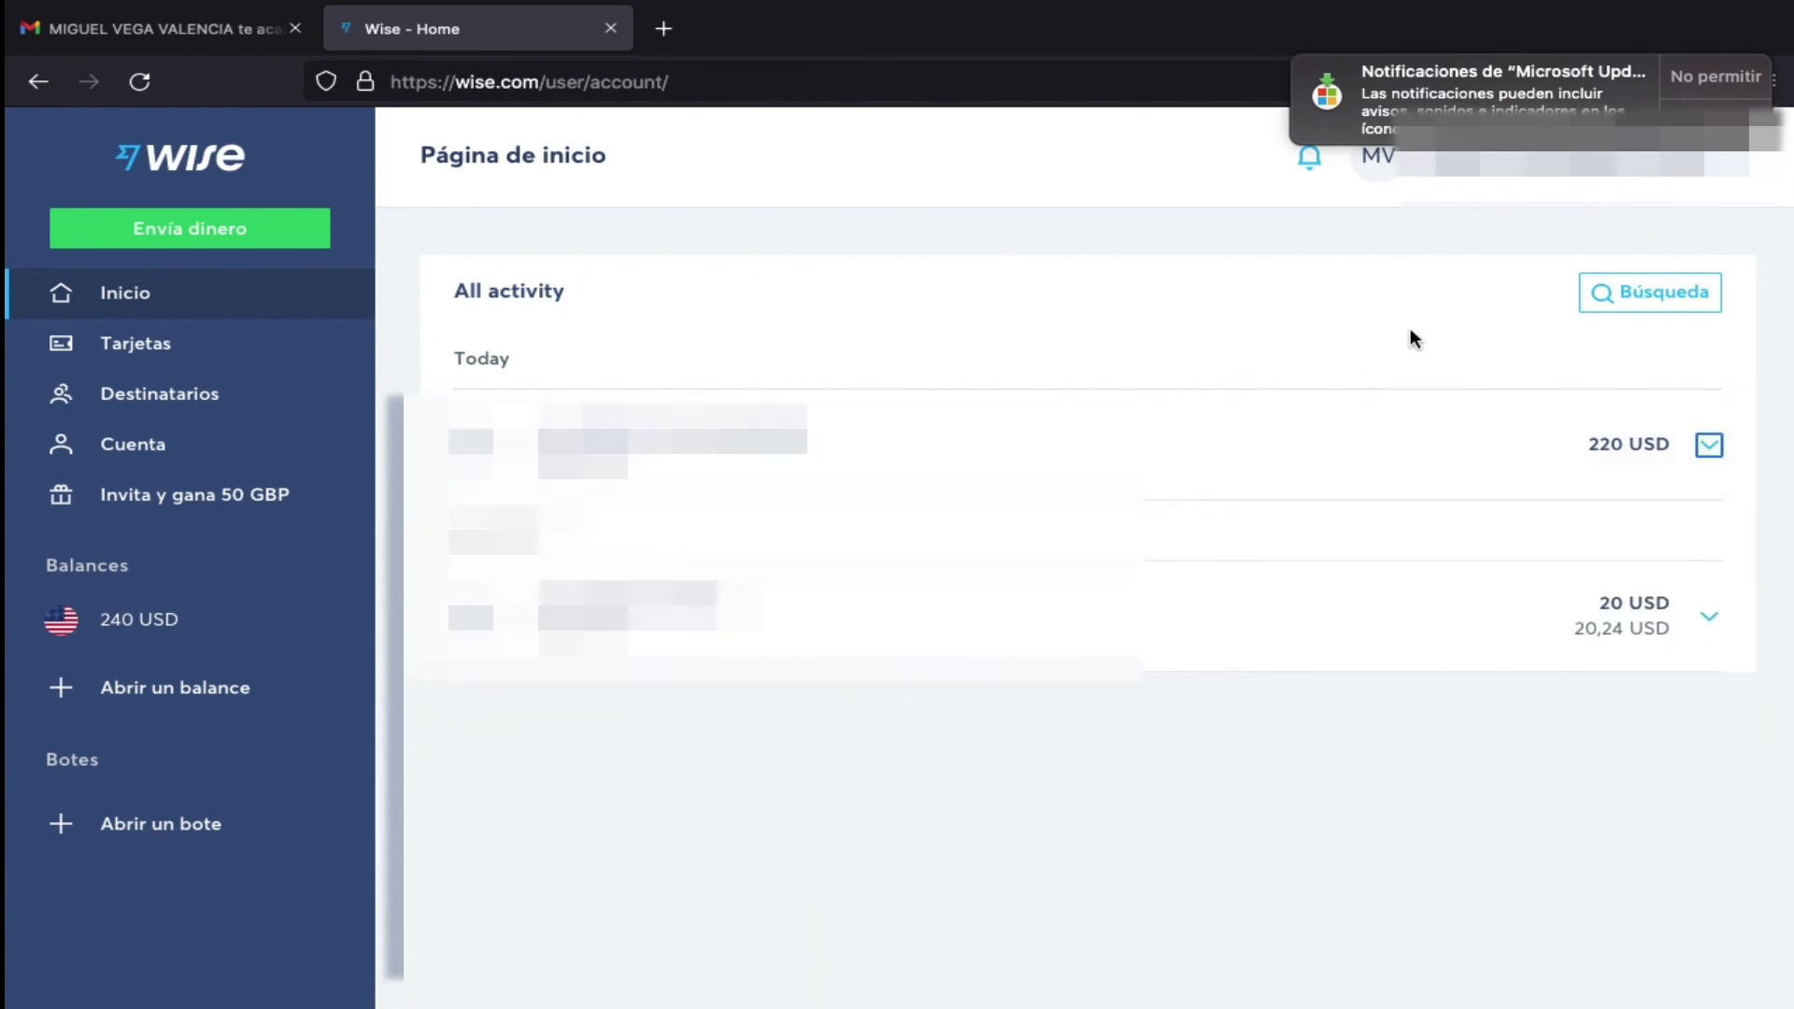
left_click(1715, 79)
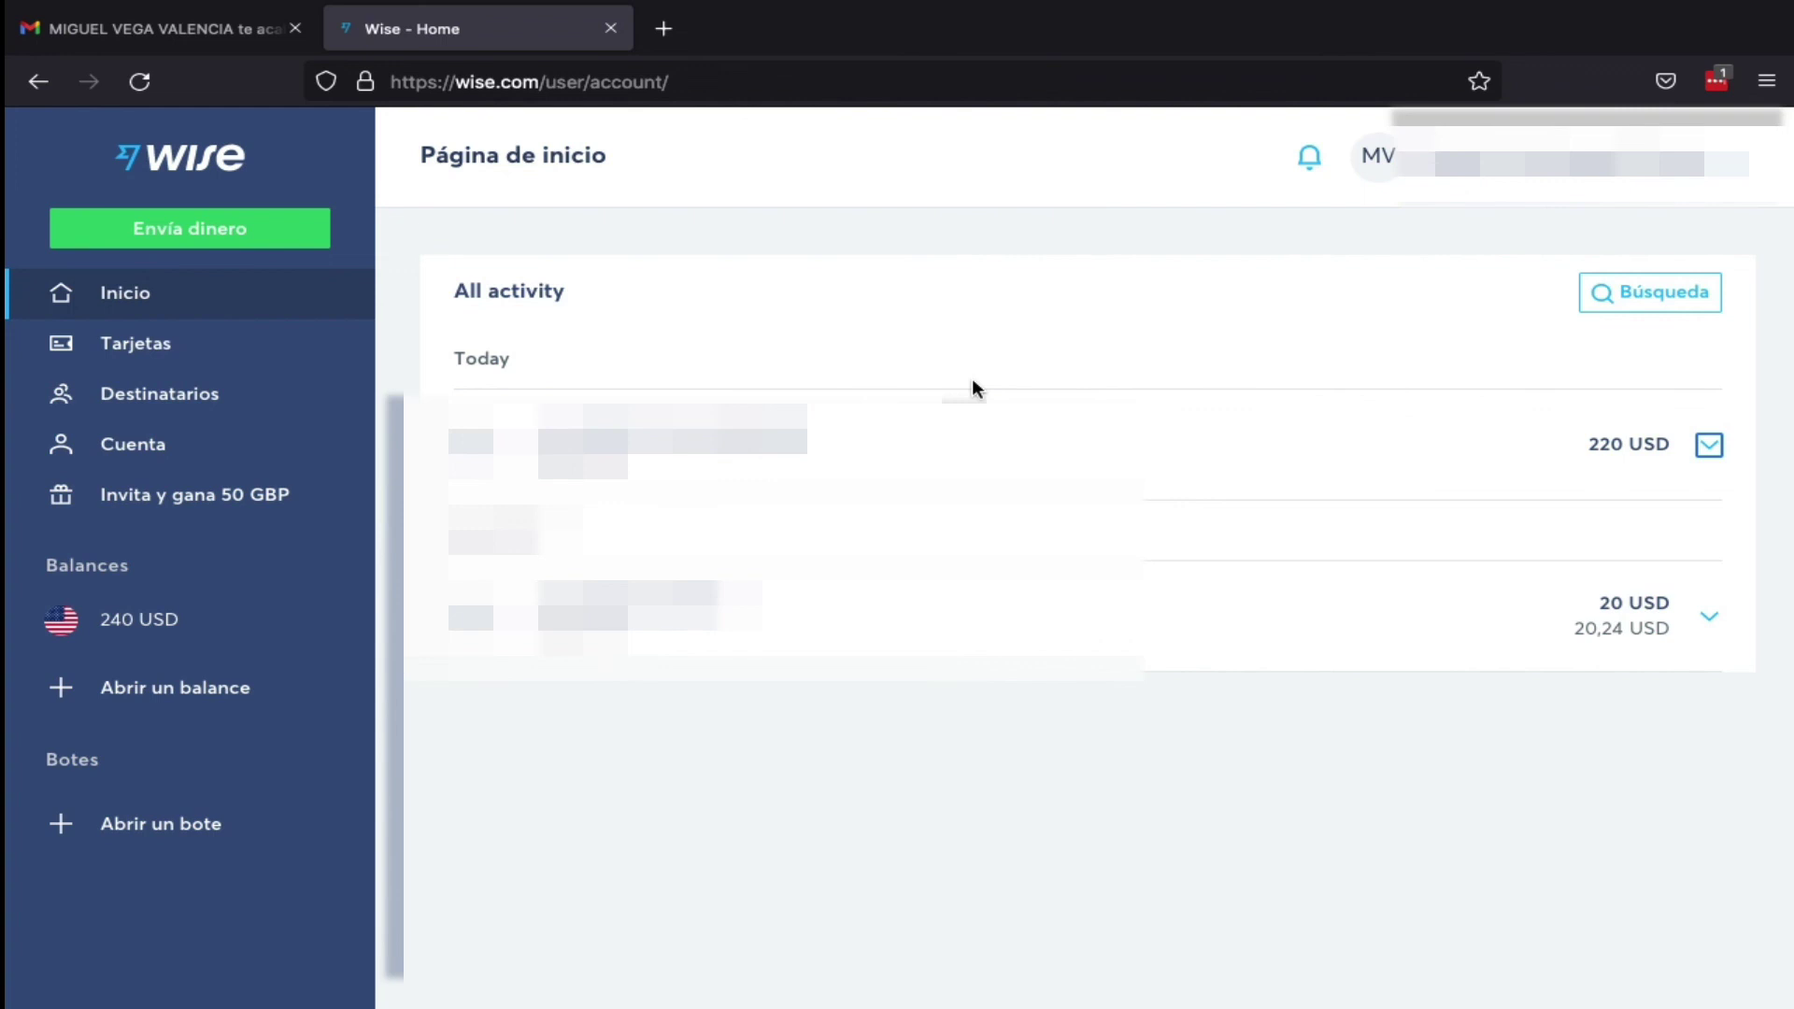
Enter 0 as the PAYPAL - WISE commission in cell H10 of the Excel sheet at font size 14, then return to Wise.
key("ctrl+Left")
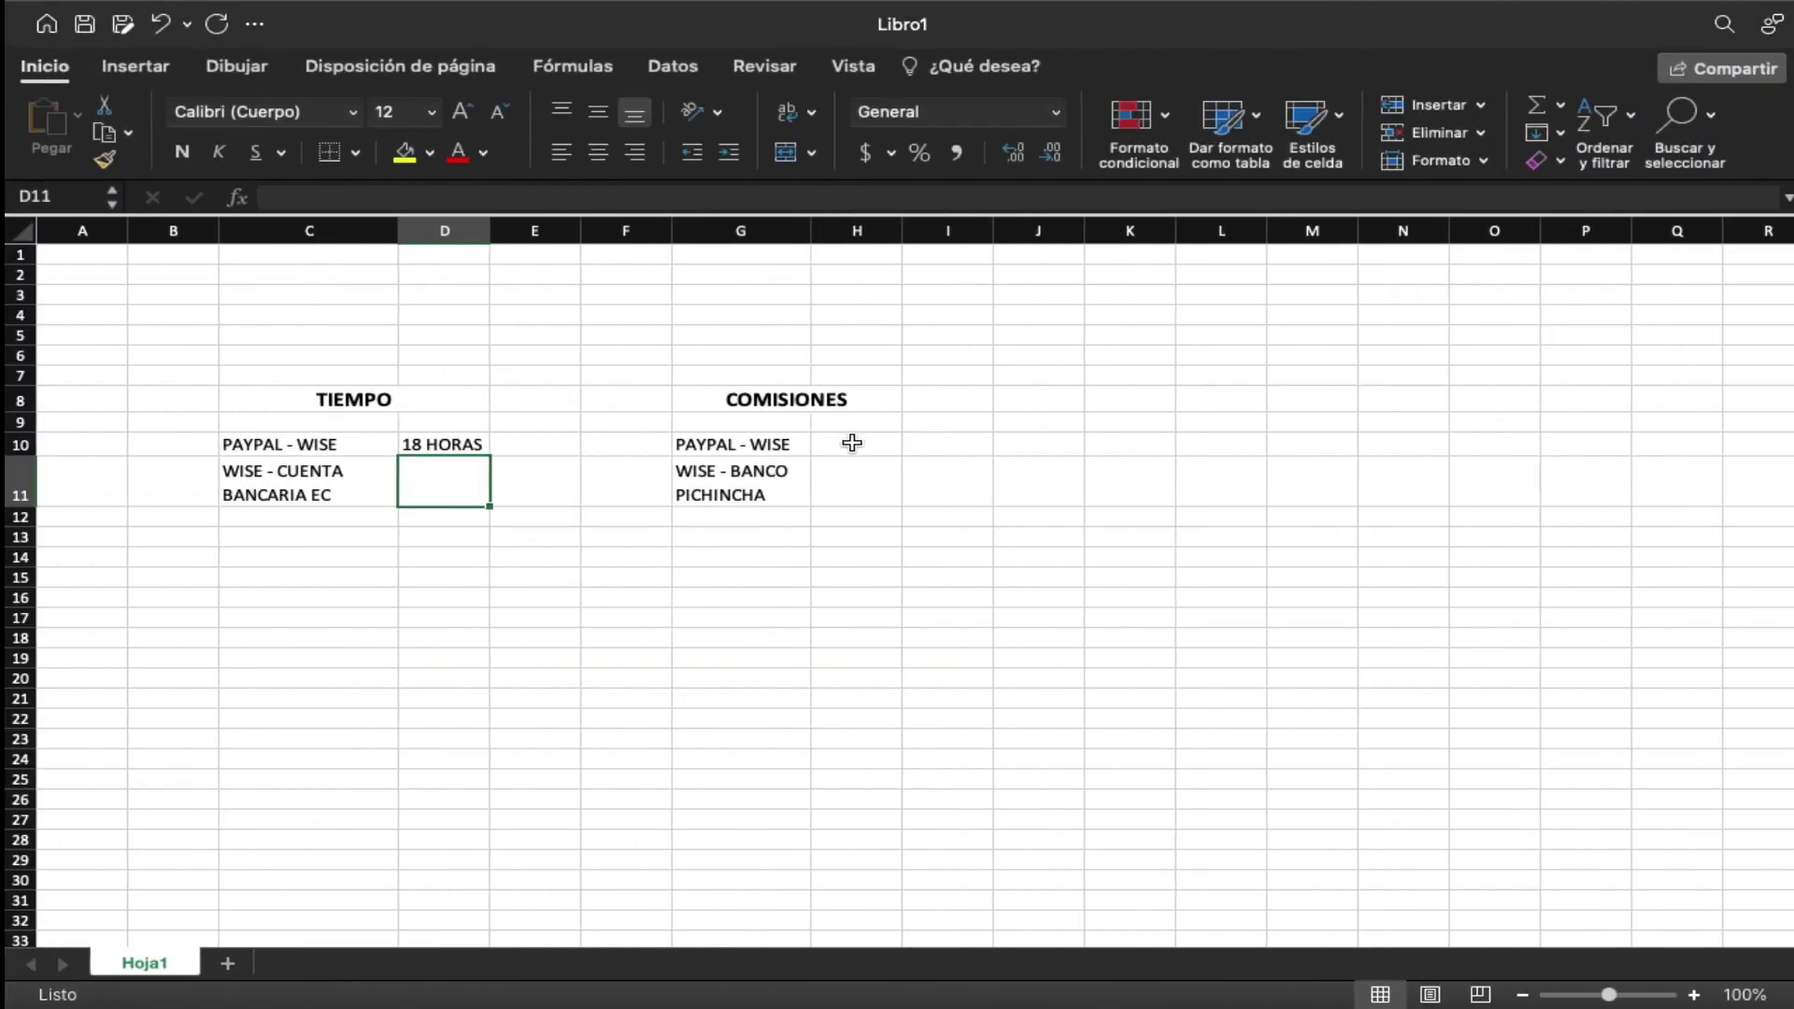
left_click(851, 444)
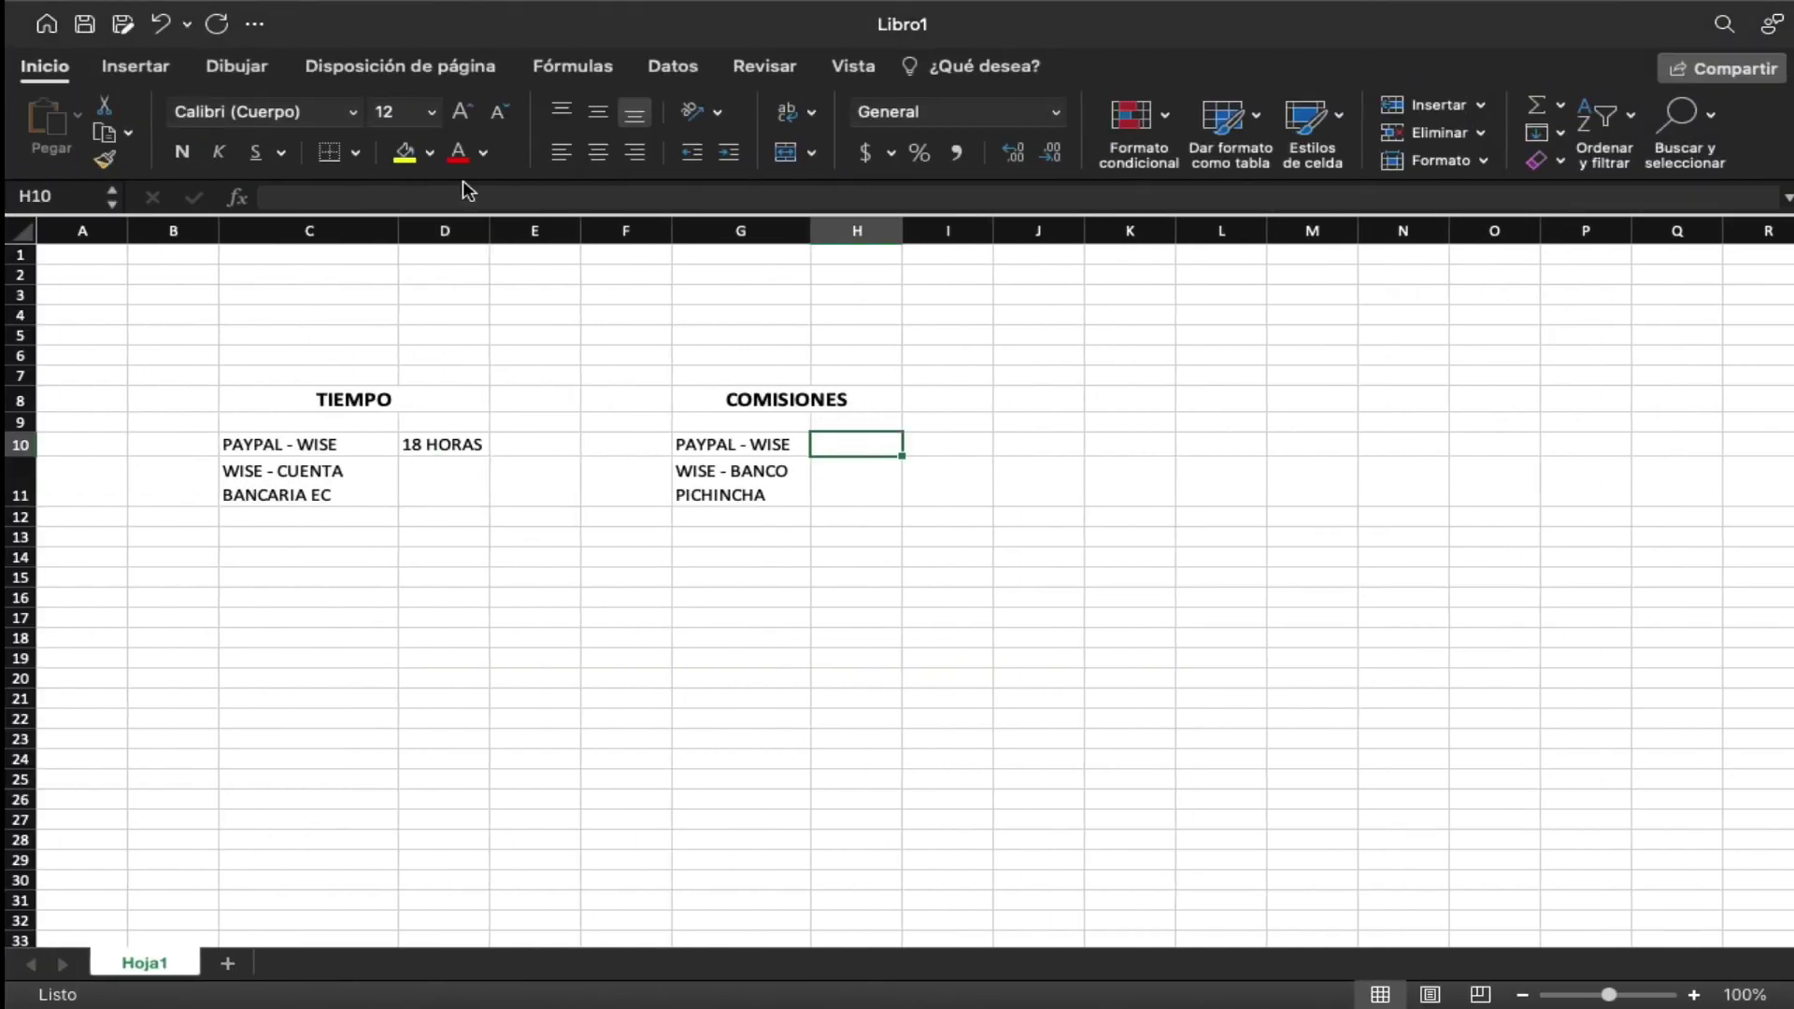
left_click(431, 111)
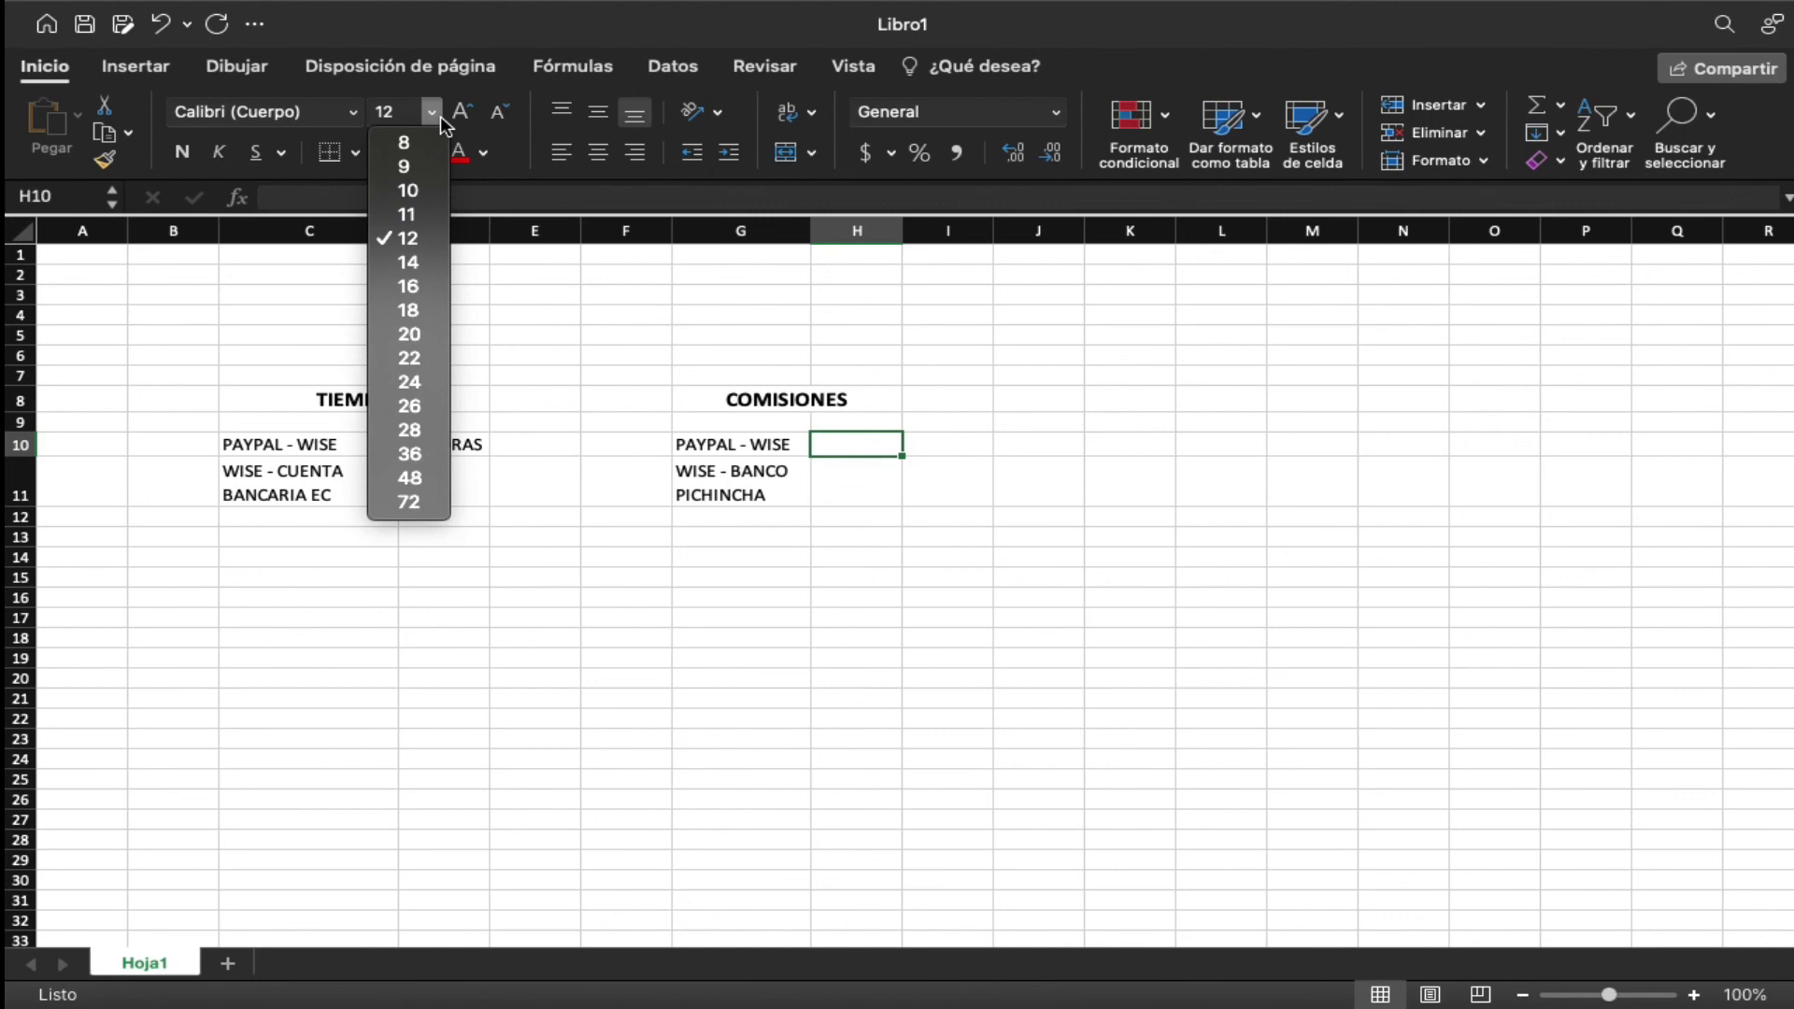
left_click(406, 262)
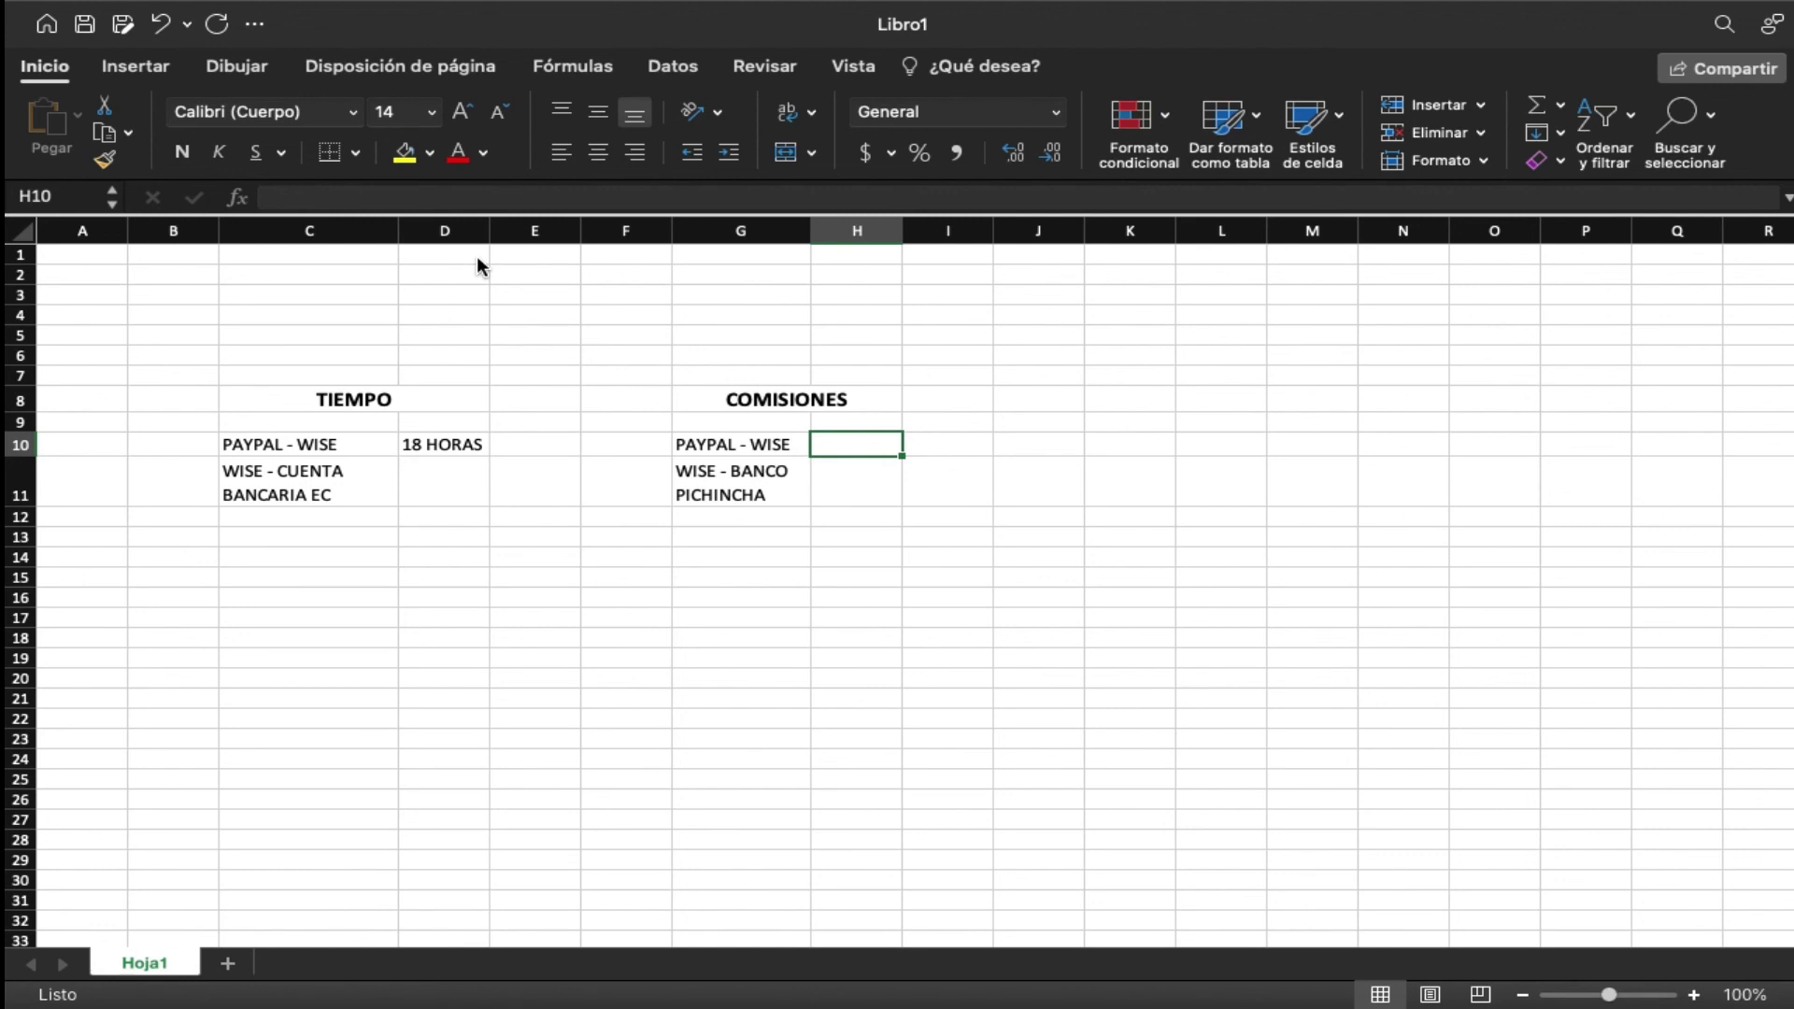
type("0")
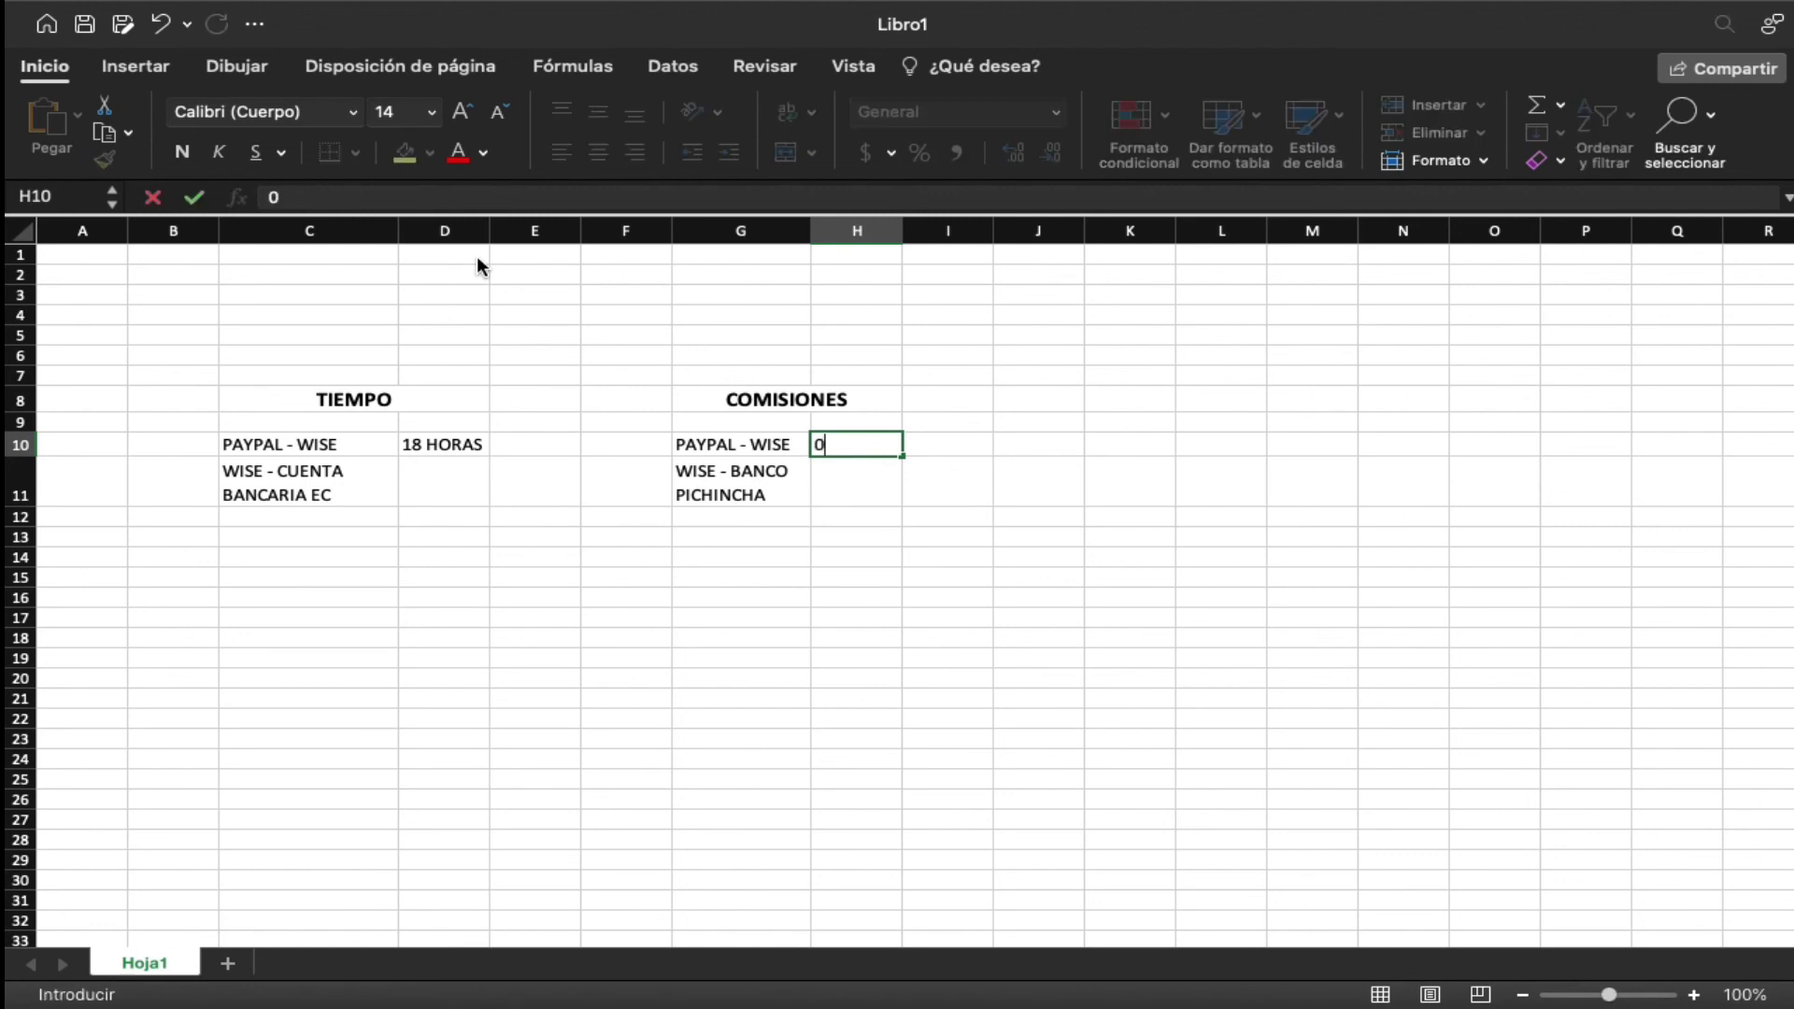
key("Return")
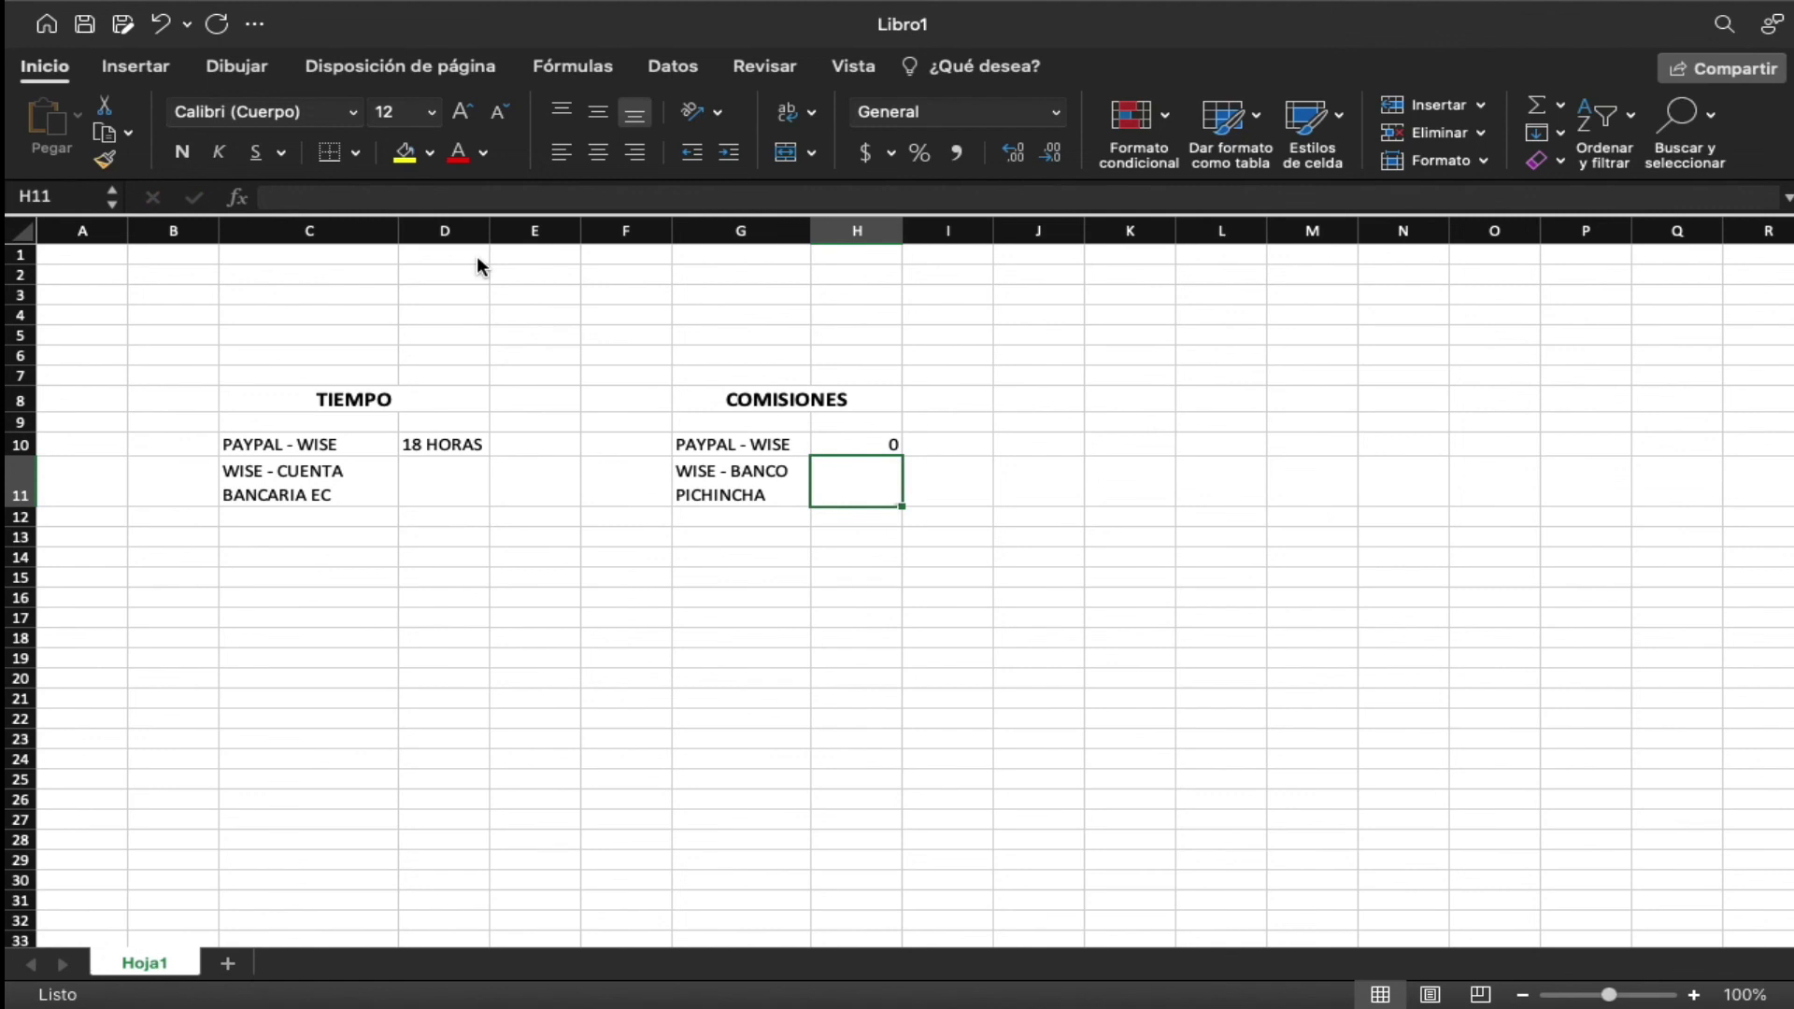
key("ctrl+Right")
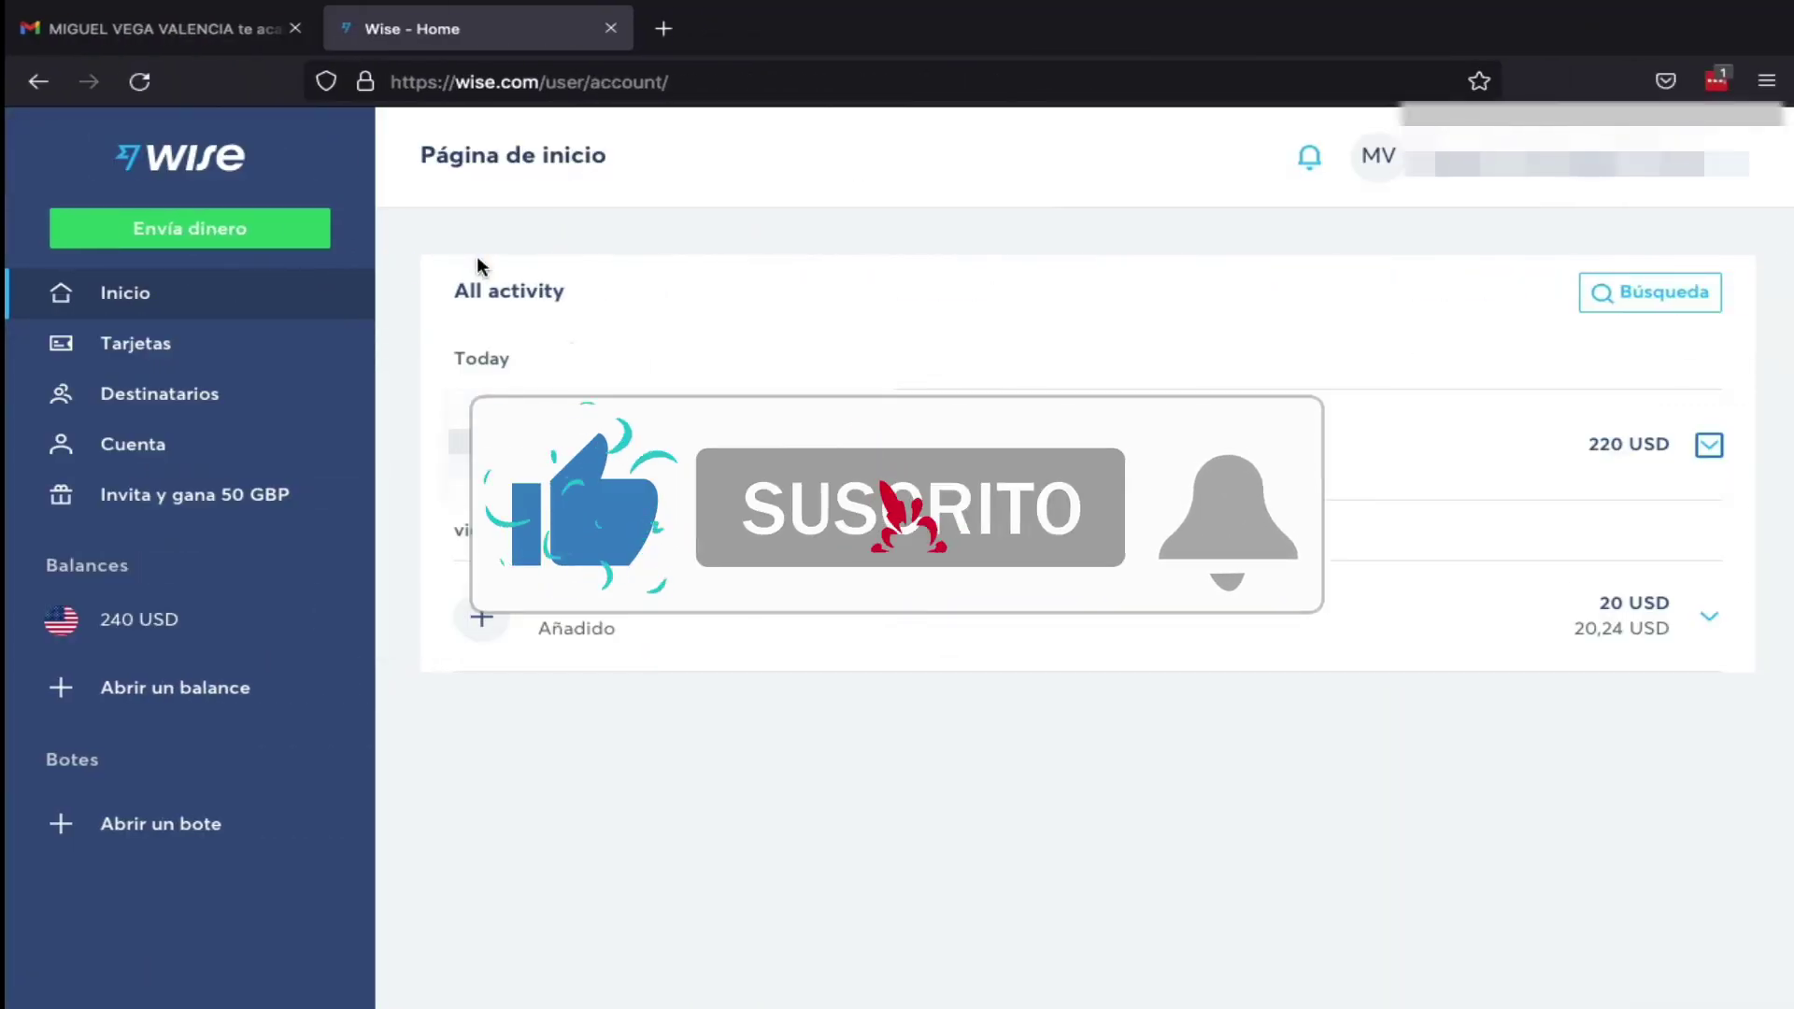